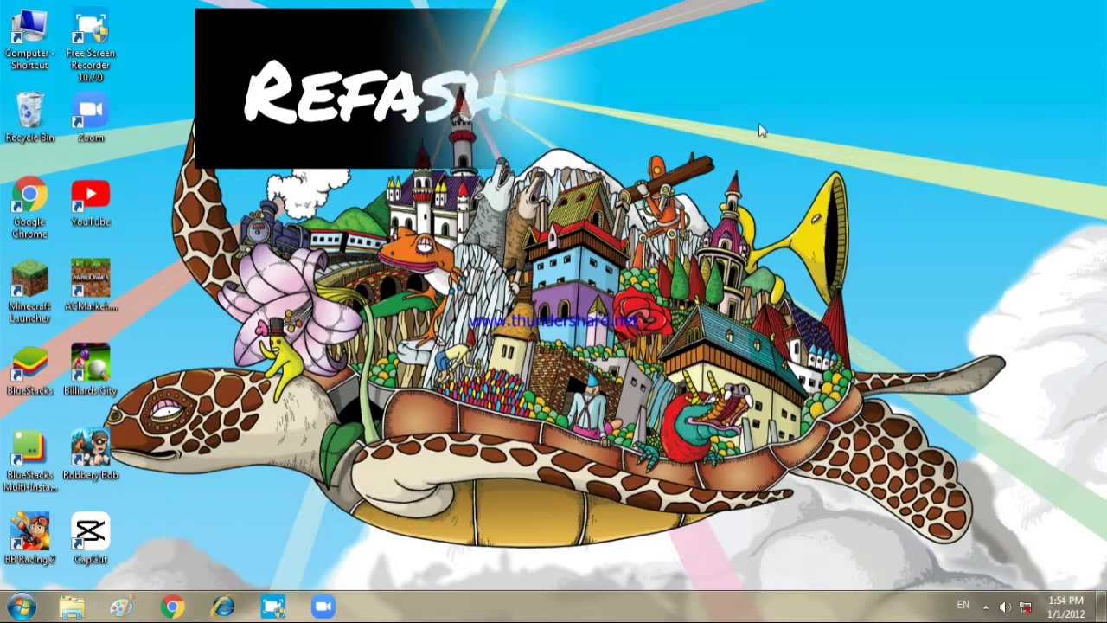
right_click(838, 183)
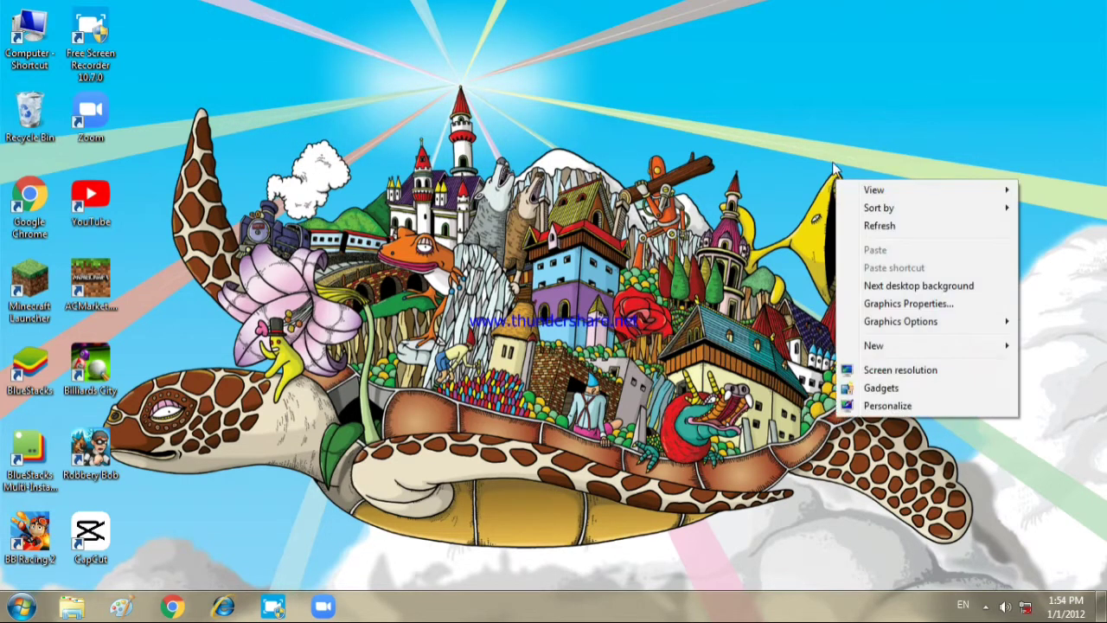
mouse_move(878, 207)
left_click(693, 188)
right_click(662, 175)
left_click(592, 185)
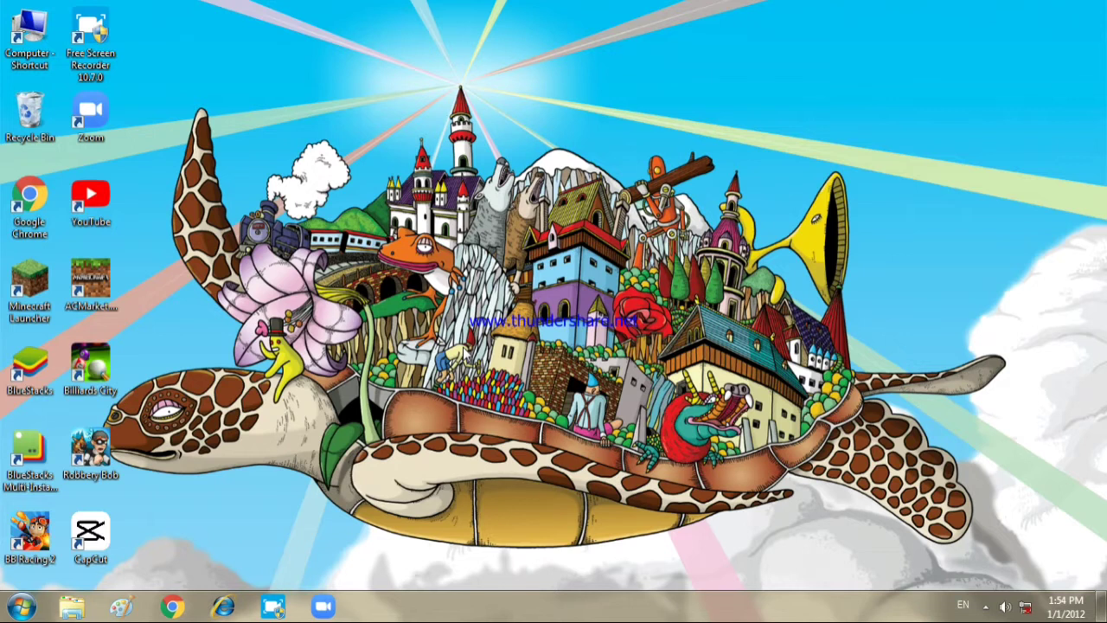
left_click(985, 608)
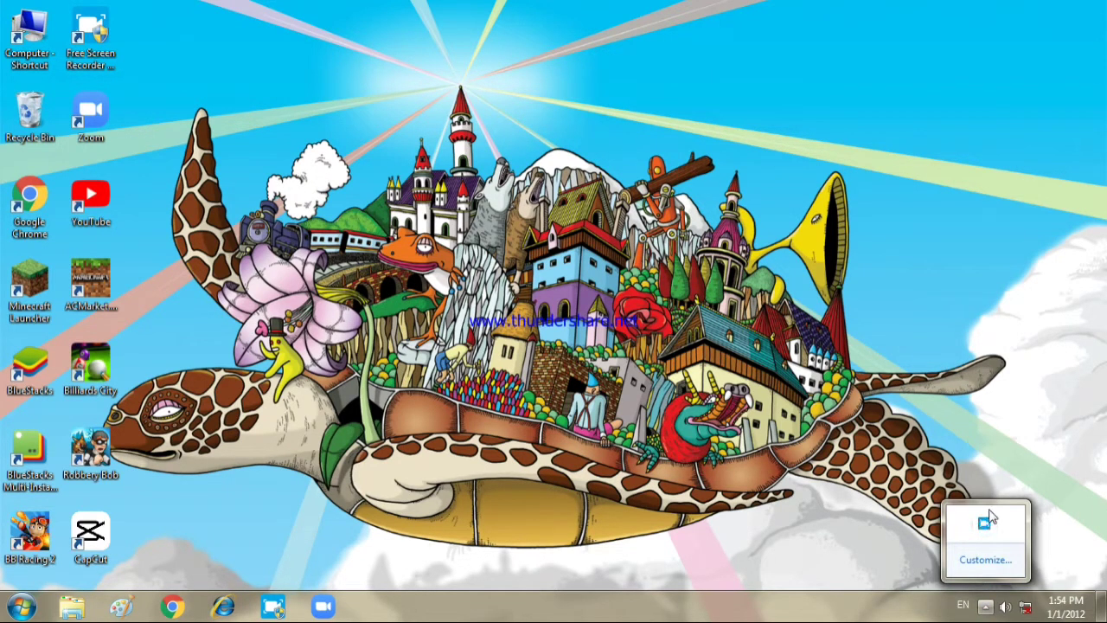
left_click(986, 523)
left_click(519, 421)
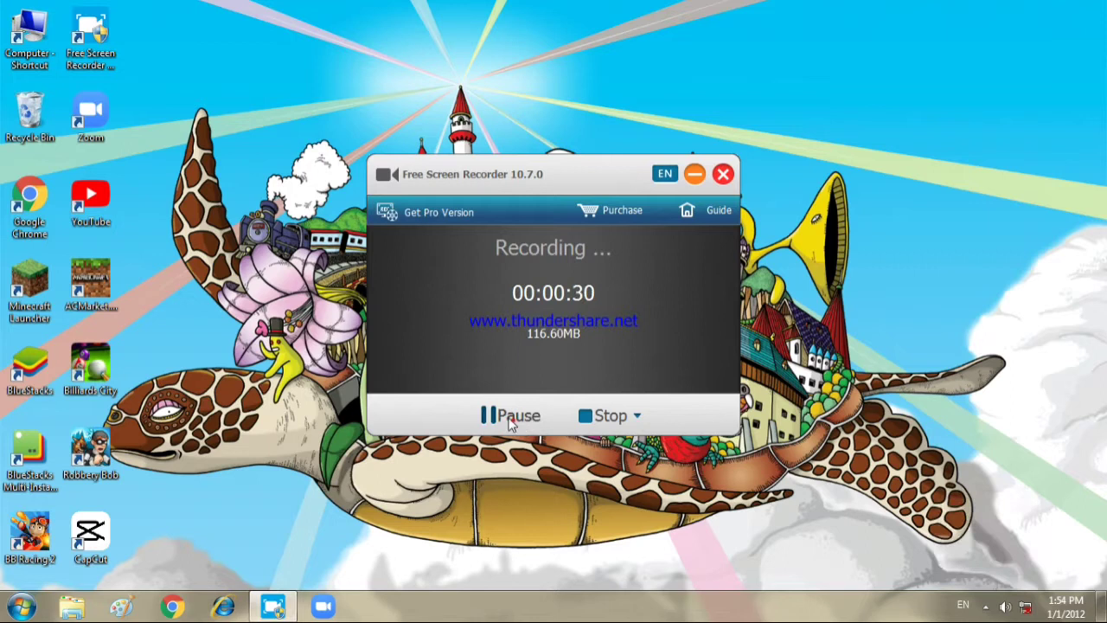
left_click(696, 176)
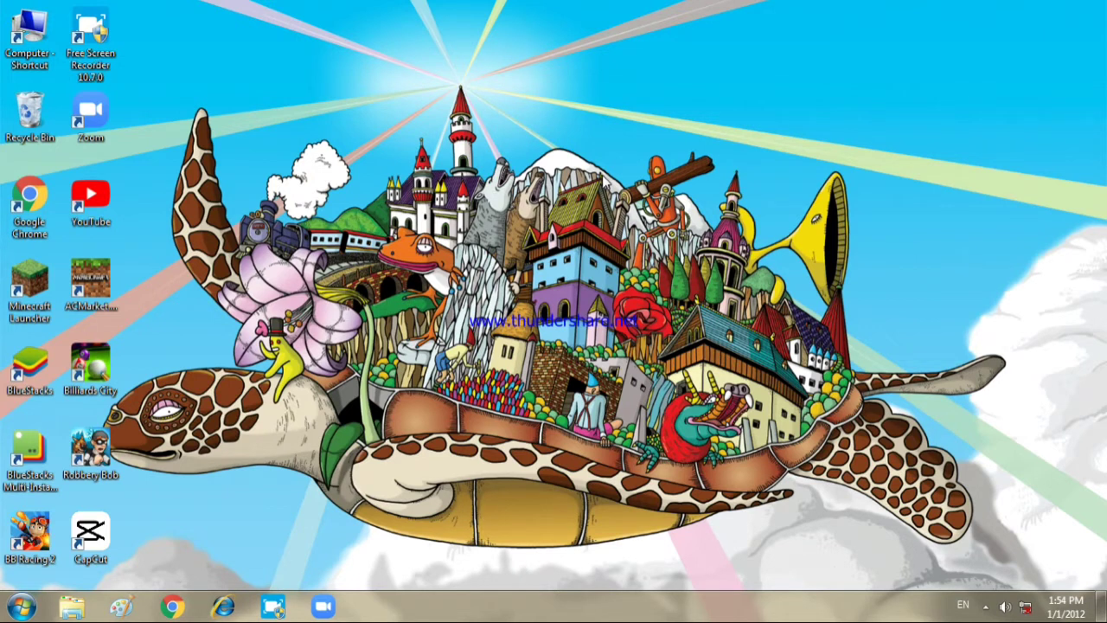
right_click(603, 178)
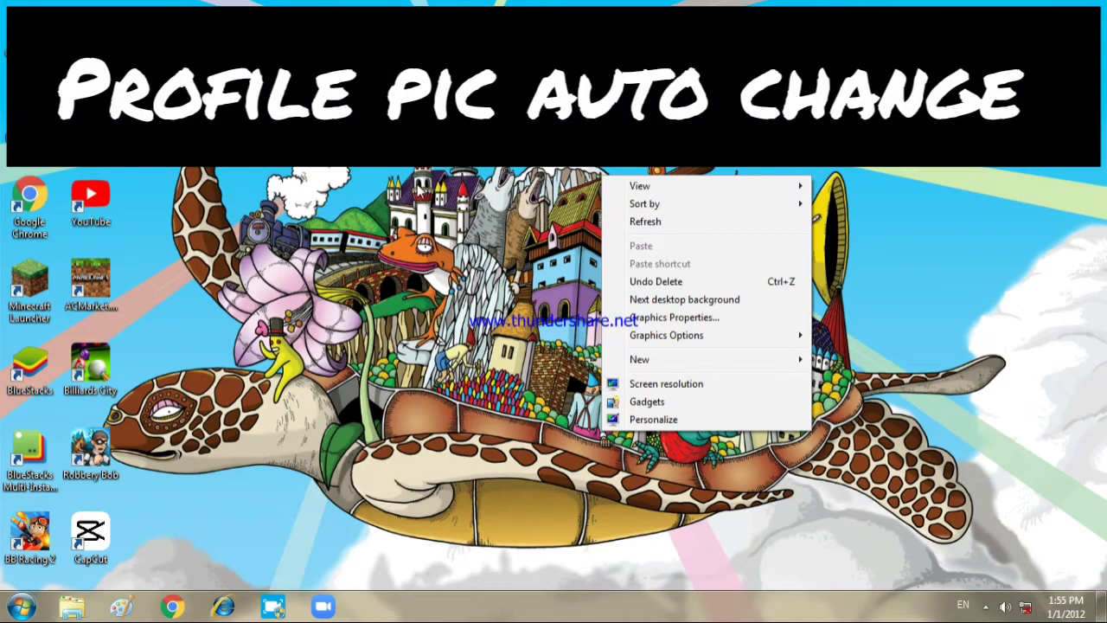
left_click(499, 176)
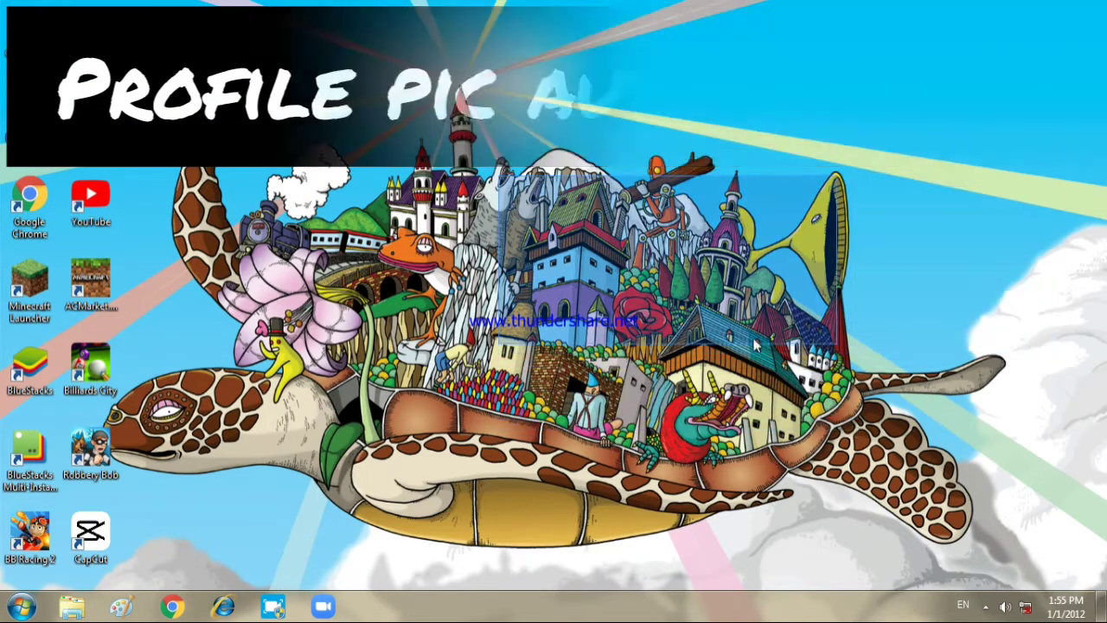
Step: Open the desktop's Personalization settings
right_click(510, 233)
mouse_move(558, 398)
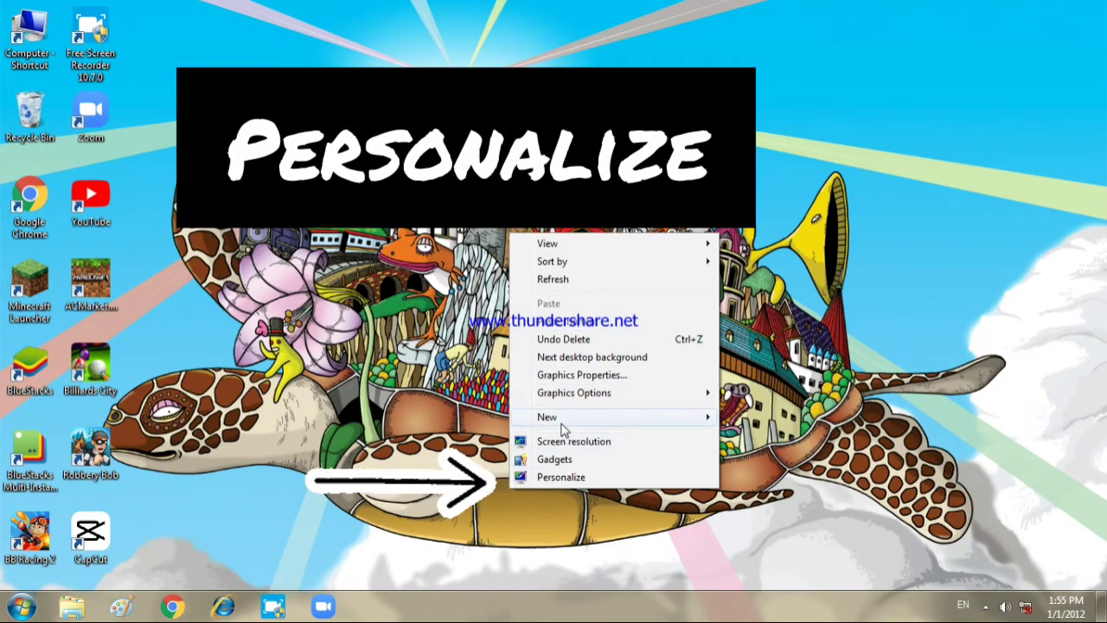
left_click(558, 478)
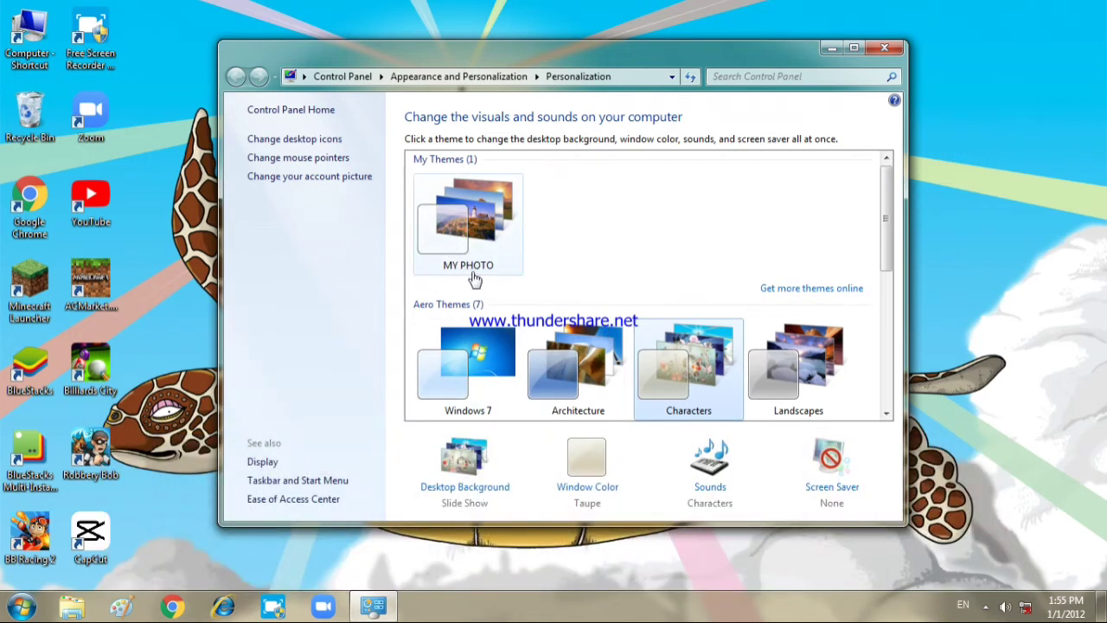
Step: Apply the Scenes Aero theme and minimize the Personalization window to view the desktop
scroll(517, 325, "down", 4)
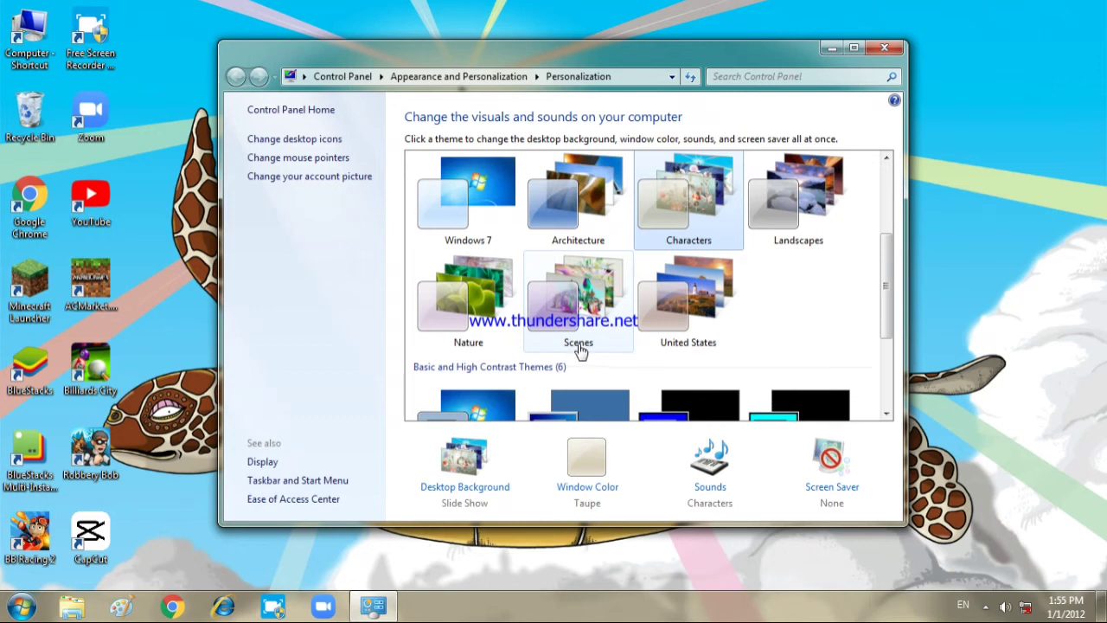
left_click(581, 344)
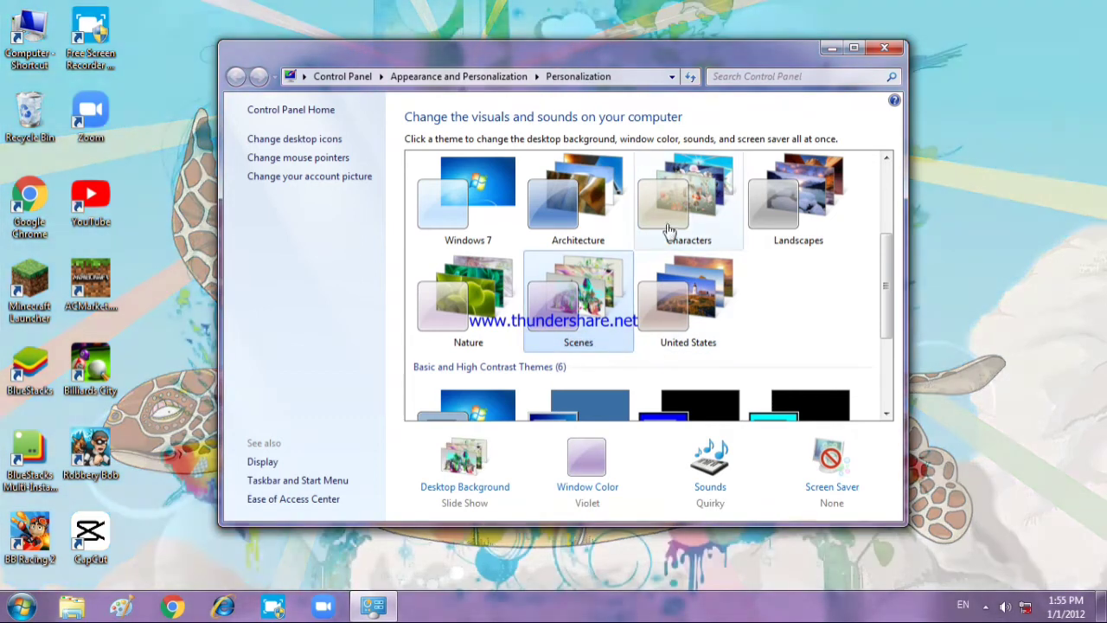
left_click(830, 50)
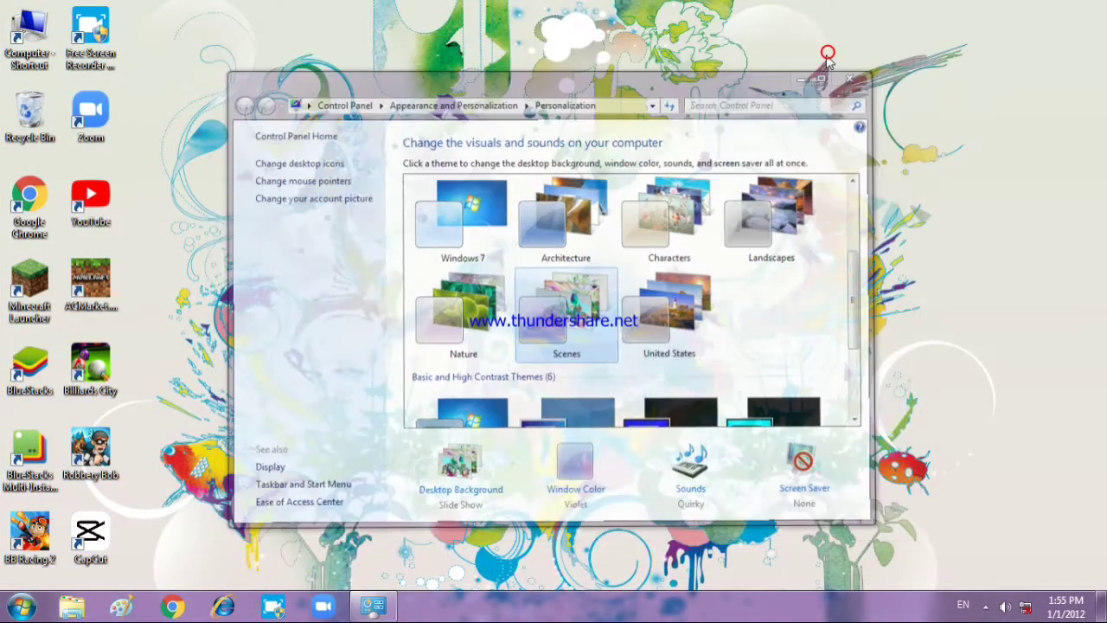
left_click_drag(322, 187, 917, 408)
left_click_drag(422, 192, 683, 363)
left_click_drag(178, 92, 864, 371)
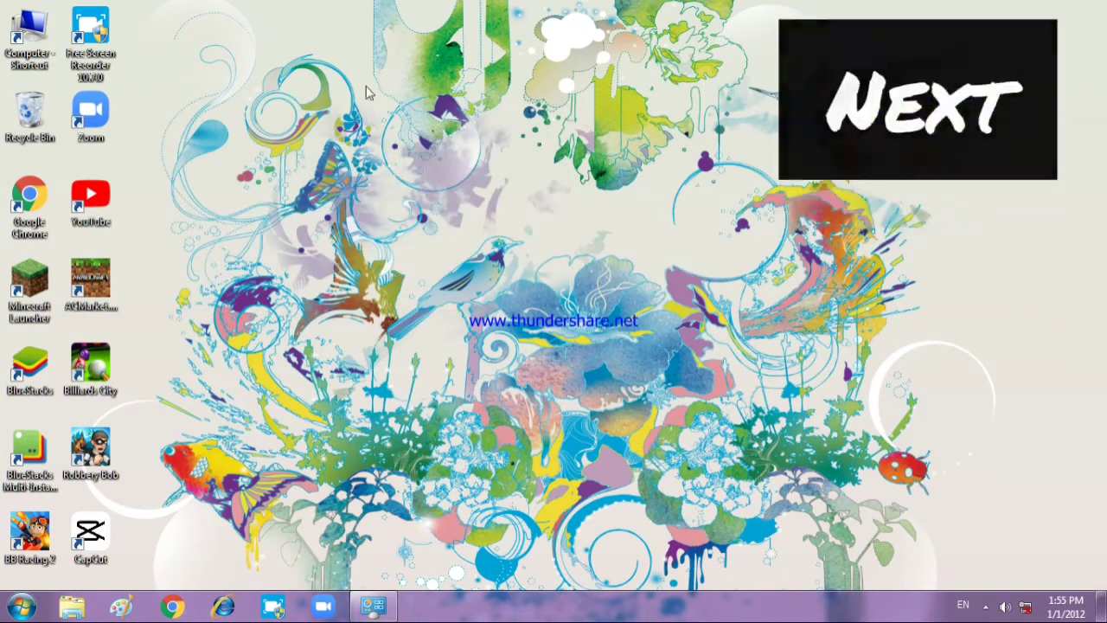
right_click(474, 214)
left_click(409, 210)
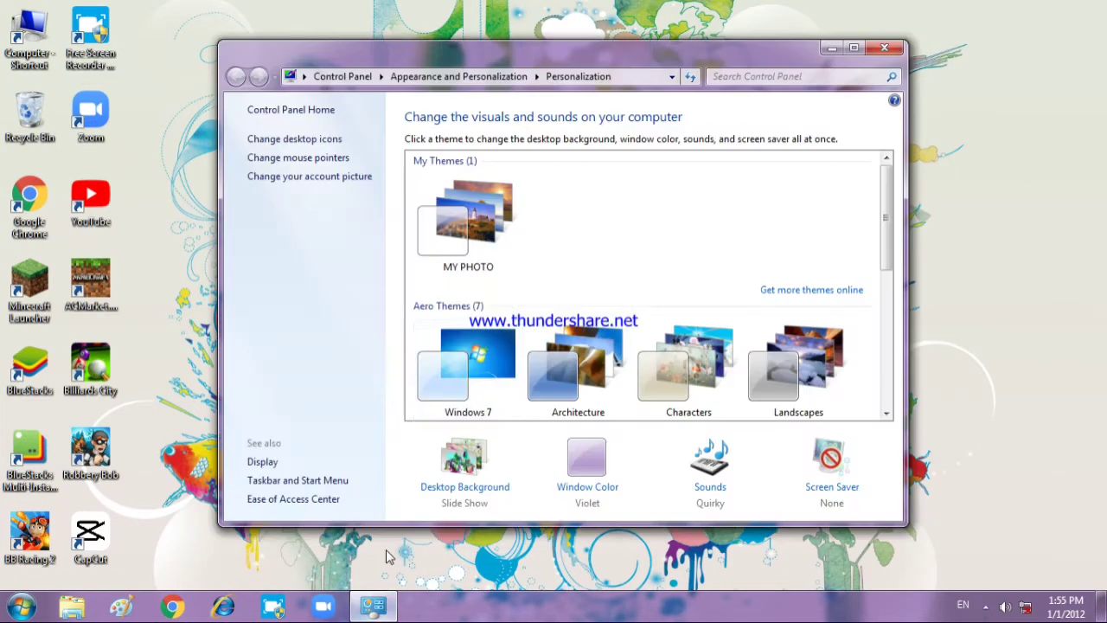
Step: Apply the Architecture Aero theme and minimize the Personalization window to view its background
left_click(554, 387)
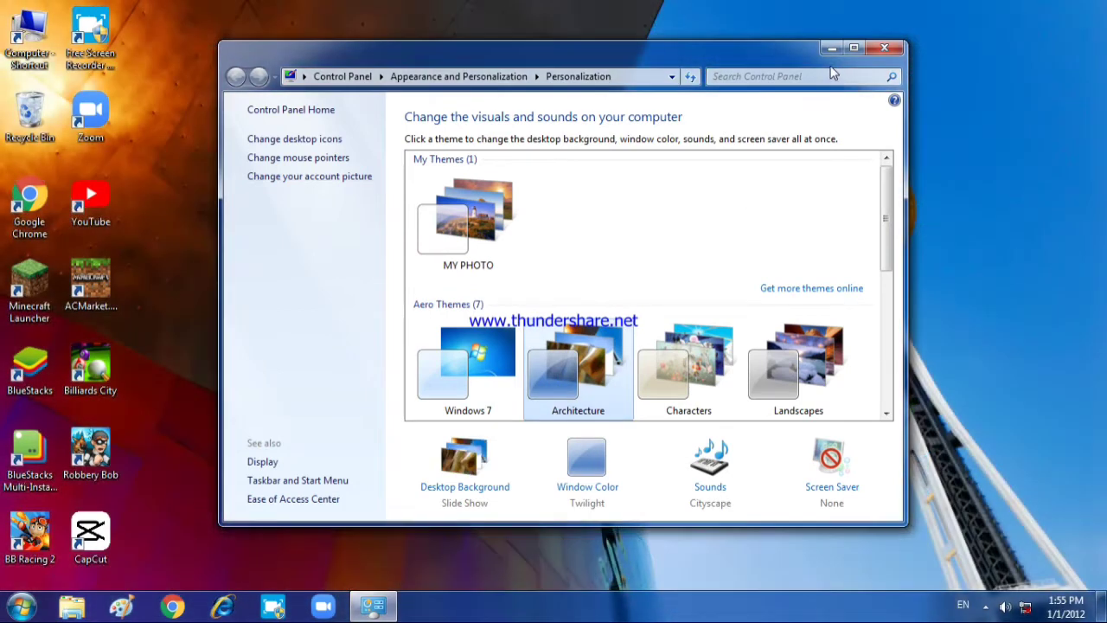
left_click(831, 48)
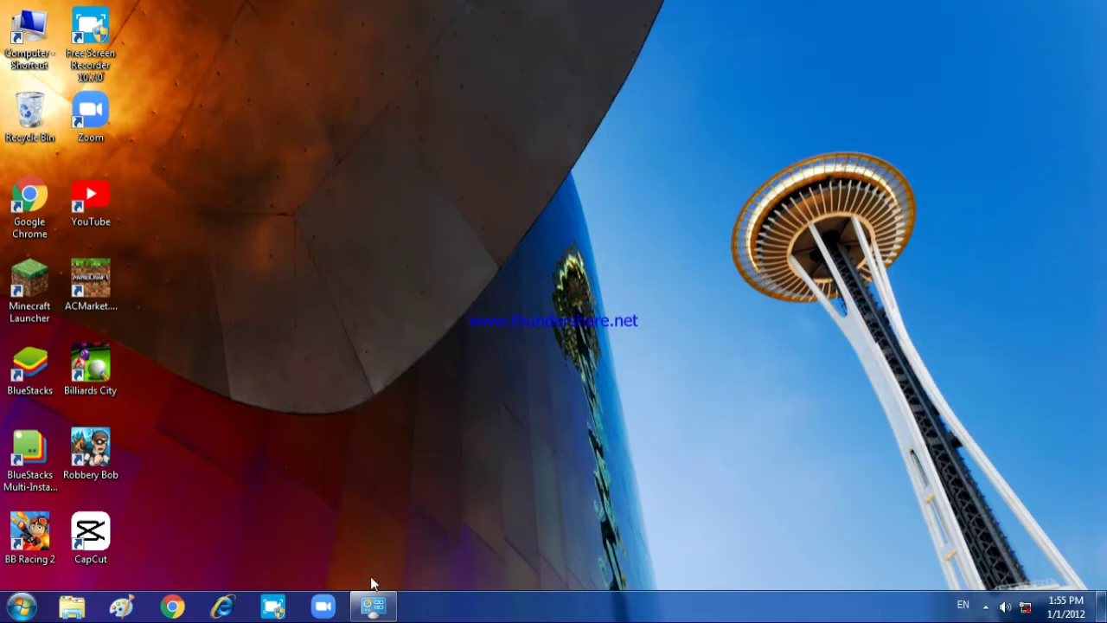
Step: Restore the Personalization window, apply the Landscapes Aero theme and minimize the window again
left_click(373, 606)
left_click(841, 301)
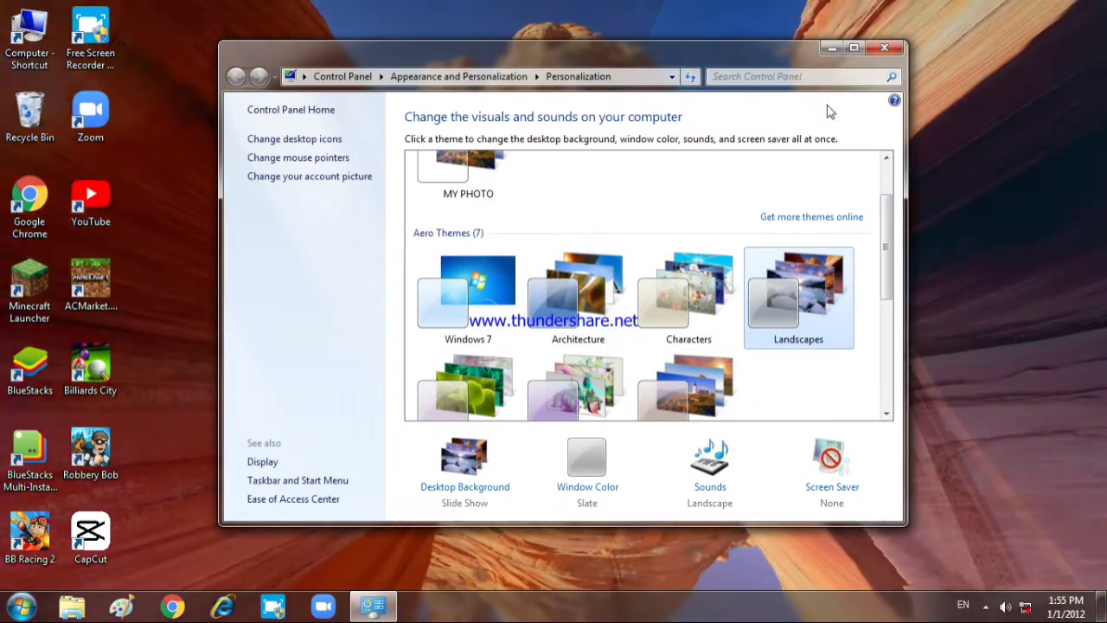
left_click(828, 49)
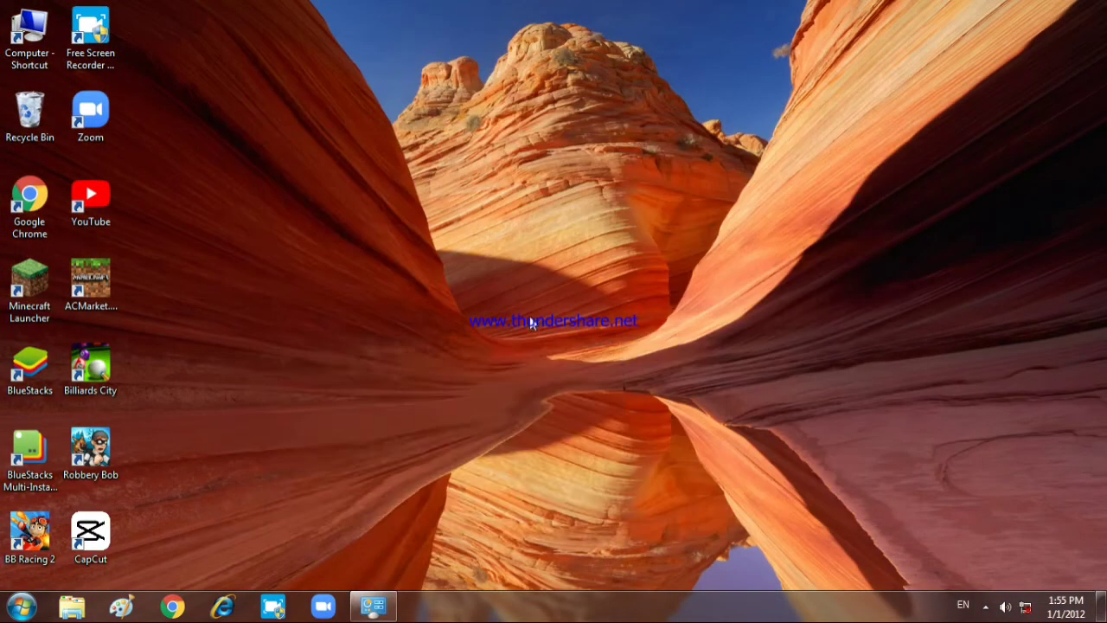
left_click_drag(372, 35, 1043, 443)
left_click_drag(555, 173, 493, 500)
left_click_drag(146, 220, 343, 328)
left_click_drag(641, 10, 399, 417)
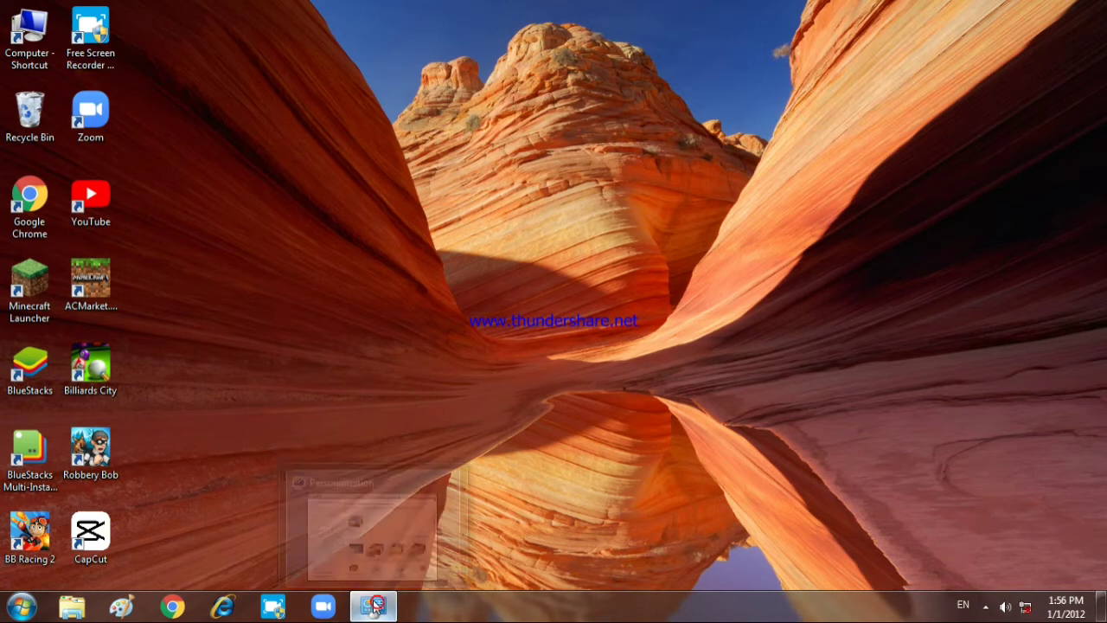
Step: Try the Characters Aero theme, switch back to Landscapes and minimize the Personalization window
left_click(375, 605)
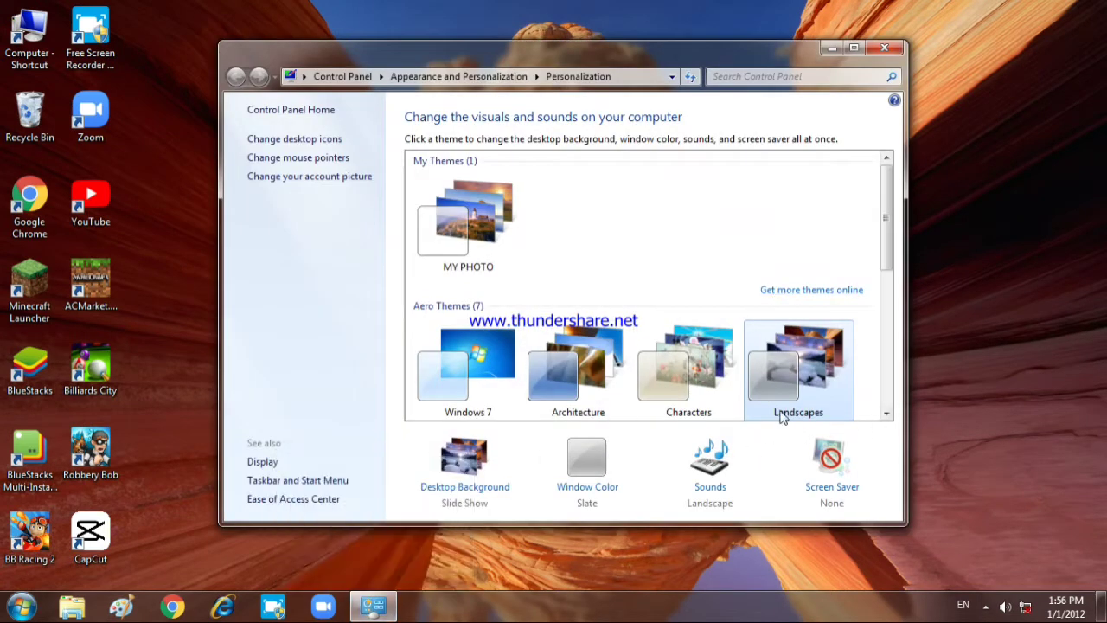
scroll(678, 318, "down", 2)
left_click(697, 304)
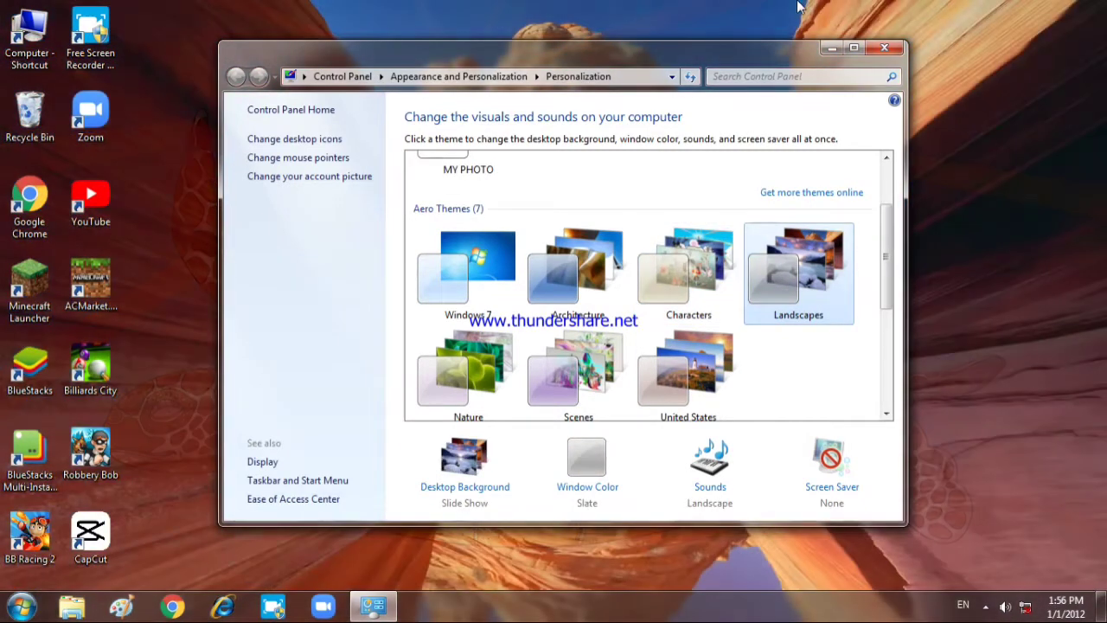
left_click(828, 49)
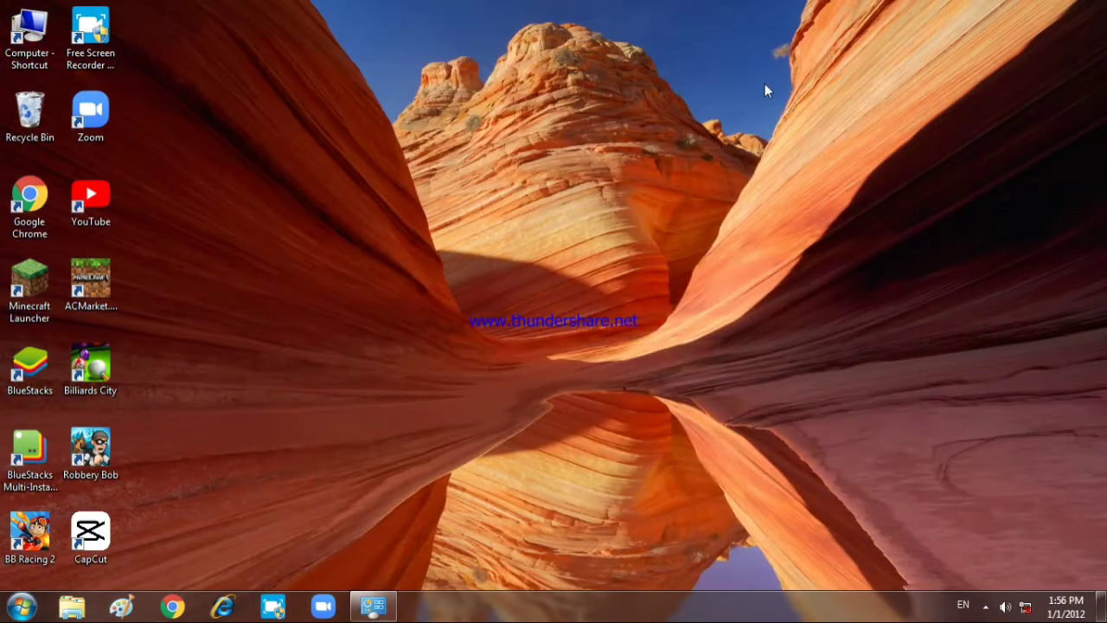
right_click(554, 256)
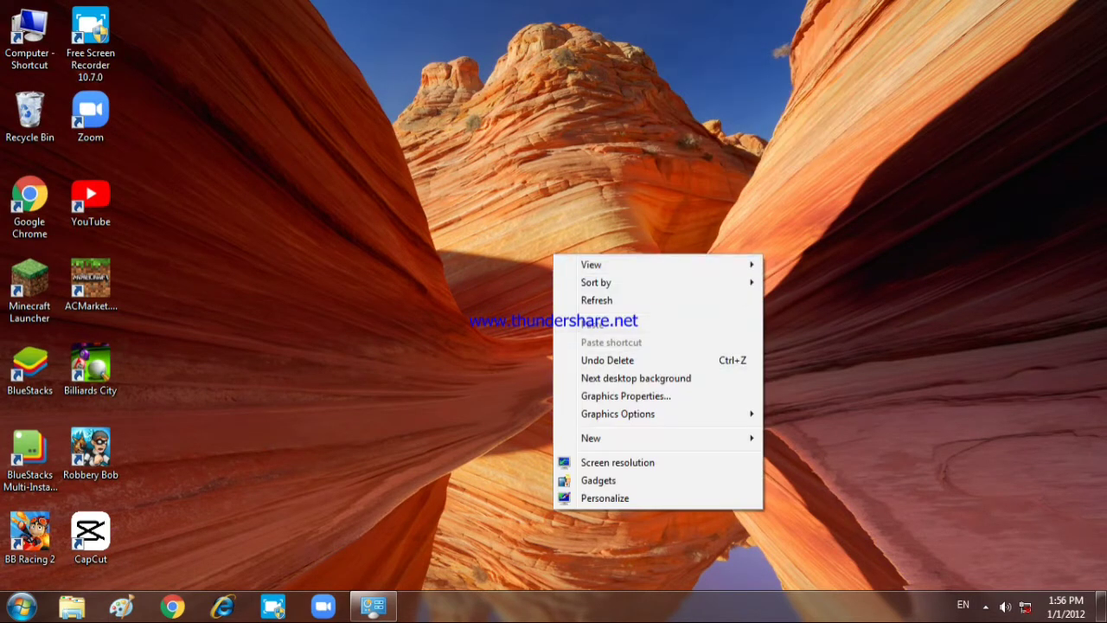
left_click(354, 79)
left_click_drag(314, 17, 961, 522)
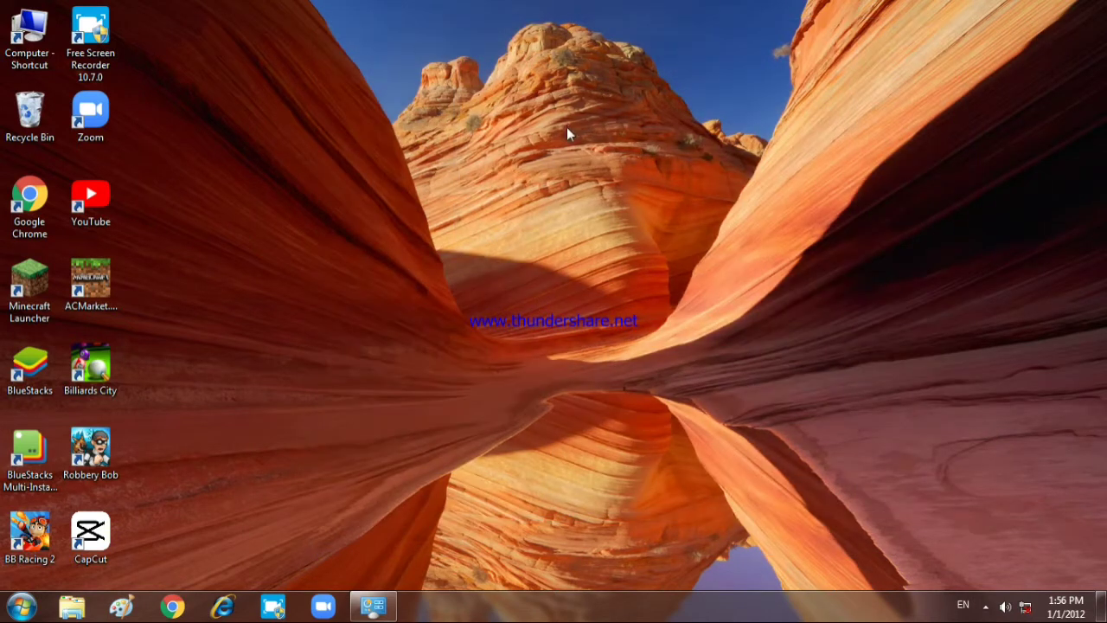
Step: Advance the Landscapes slide show to the next desktop background six times in a row
right_click(567, 130)
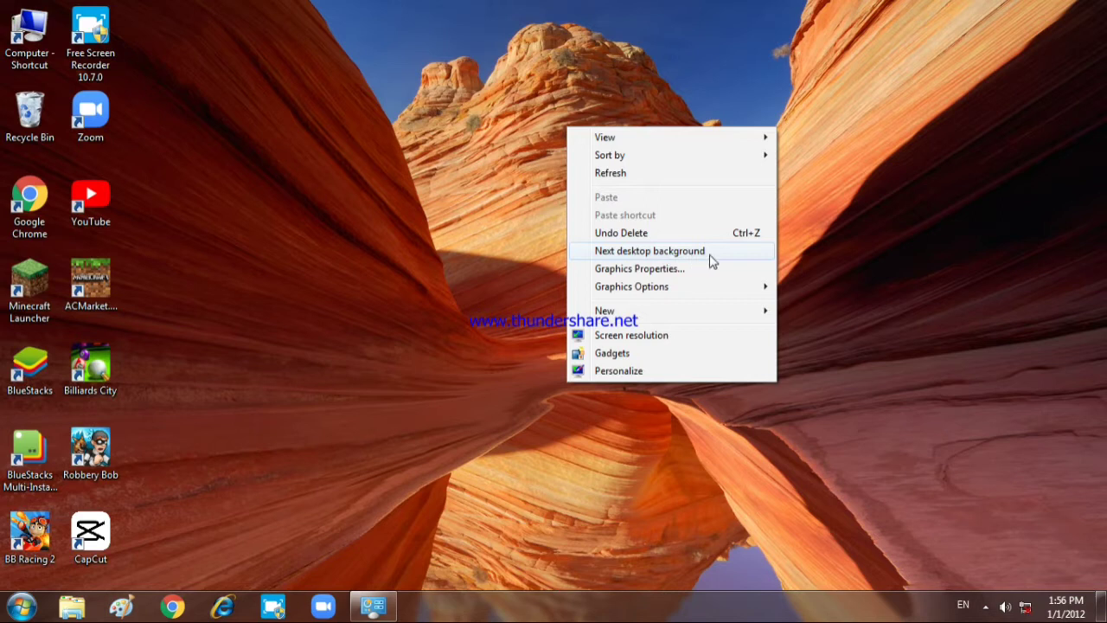
left_click(613, 251)
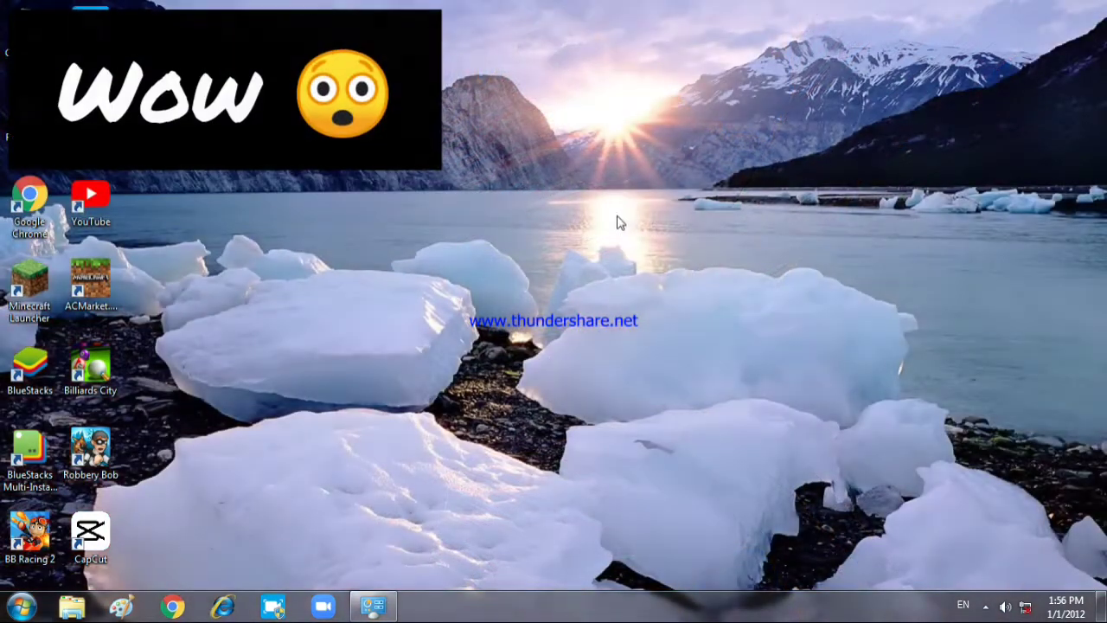
right_click(618, 219)
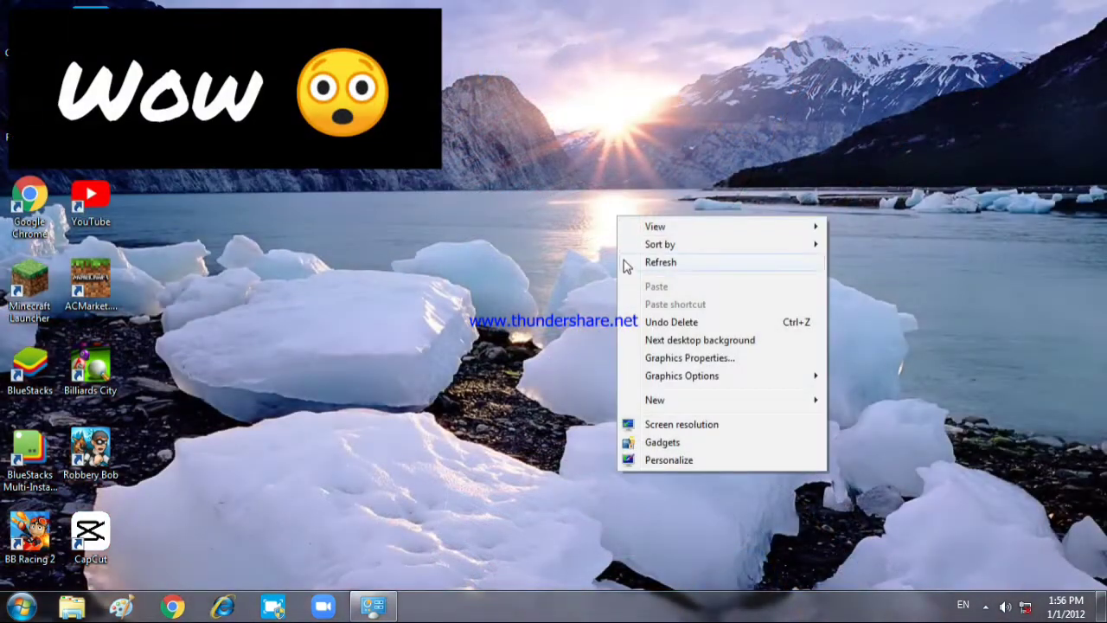
left_click(652, 339)
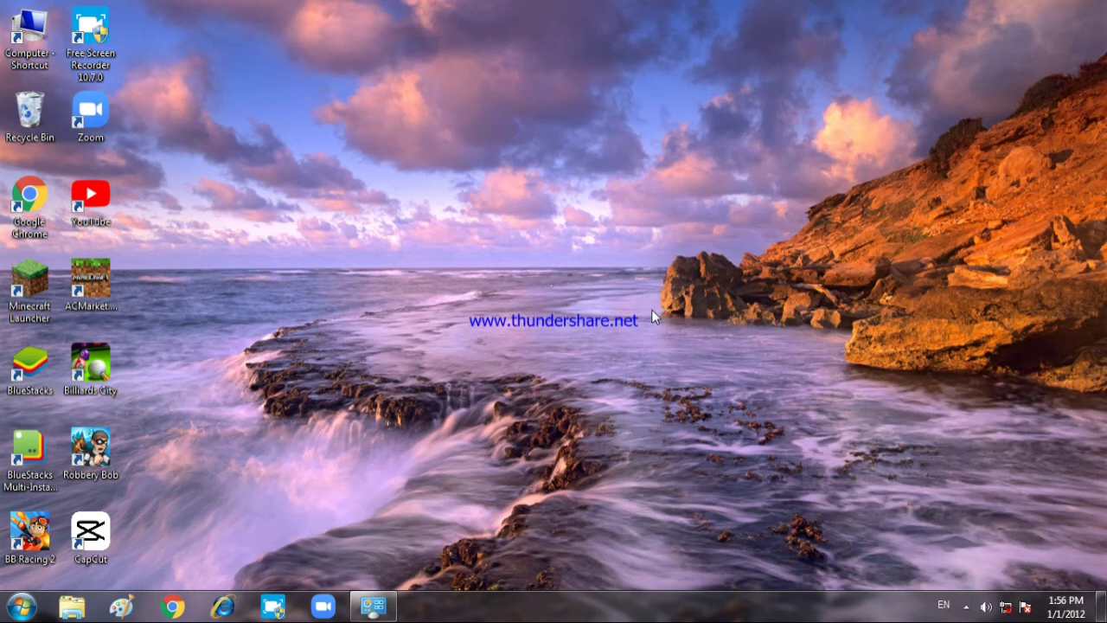
right_click(654, 284)
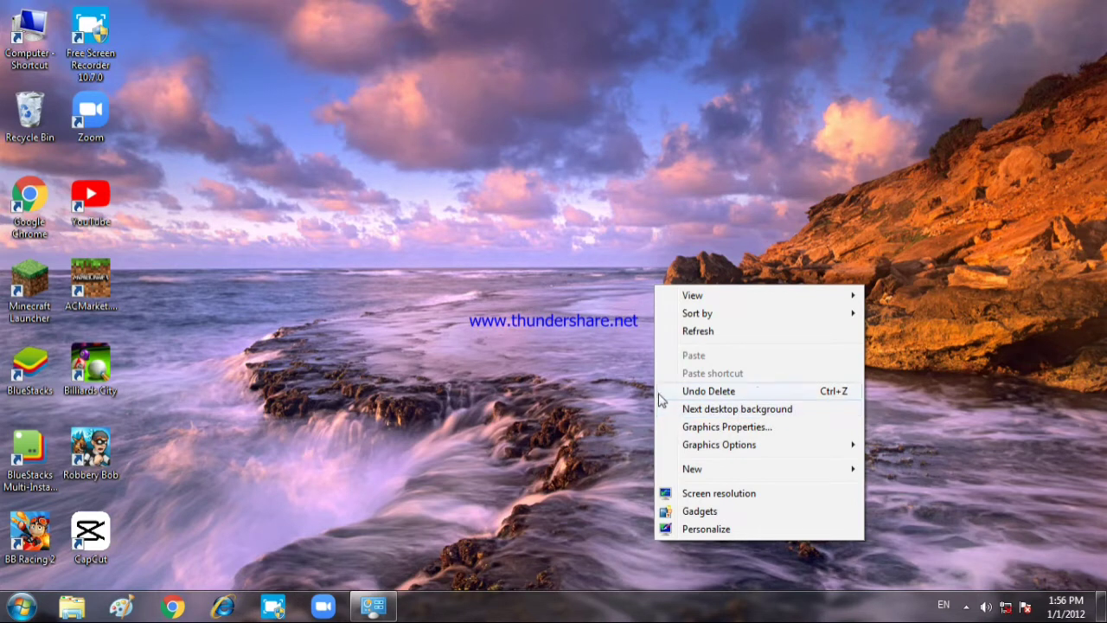
left_click(681, 410)
right_click(607, 226)
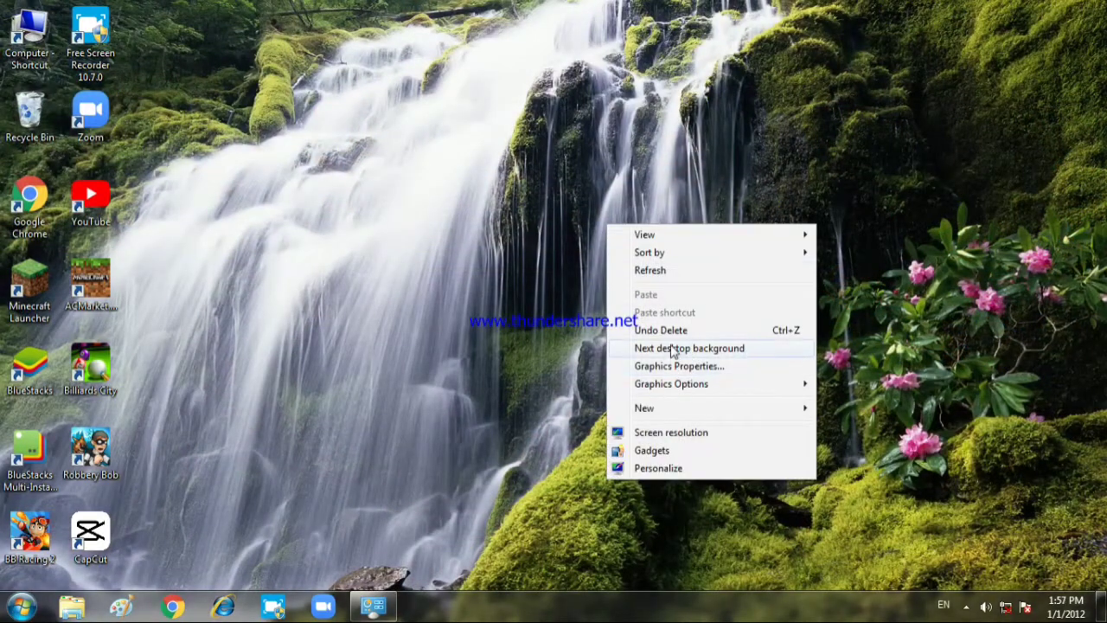
left_click(675, 348)
right_click(501, 252)
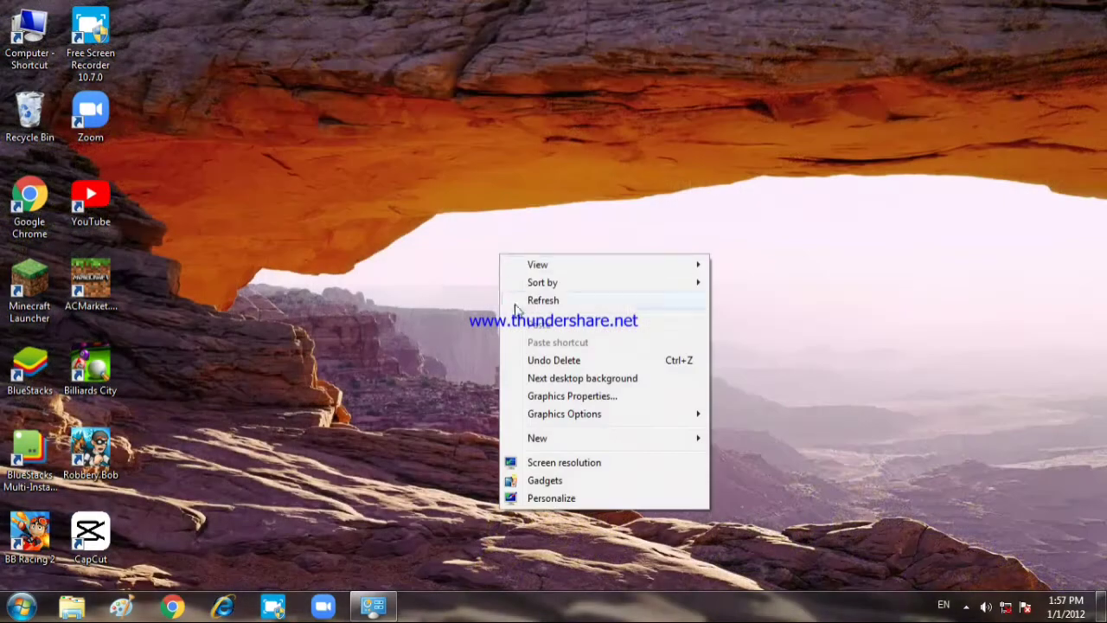
left_click(534, 378)
right_click(563, 315)
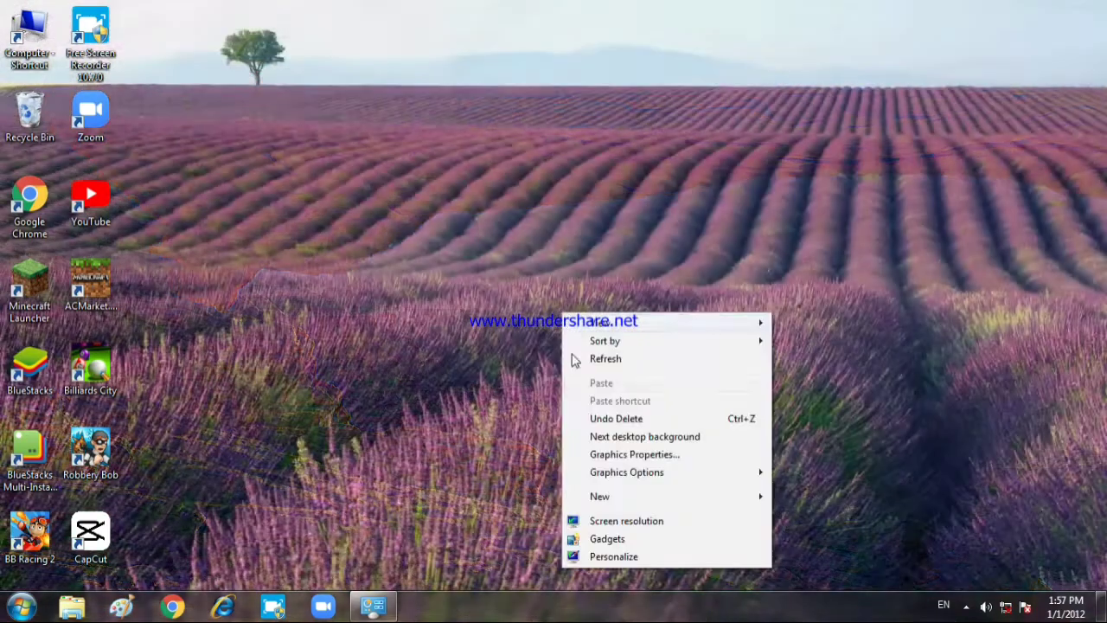
left_click(651, 438)
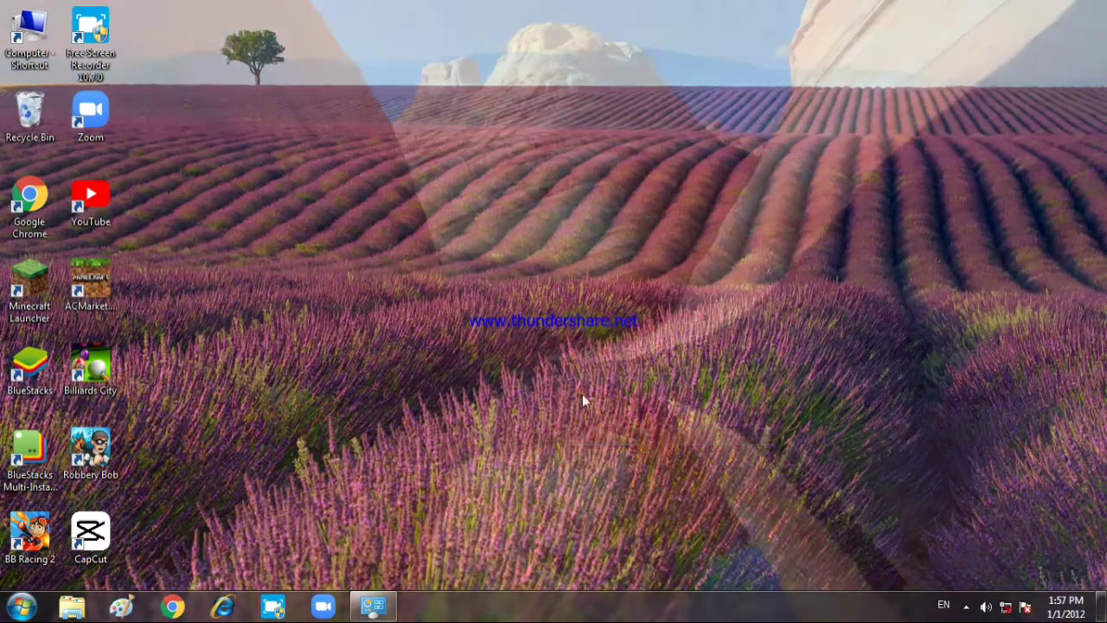
Step: Apply the Characters Aero theme in Personalization and close the window to view its desktop background
right_click(584, 346)
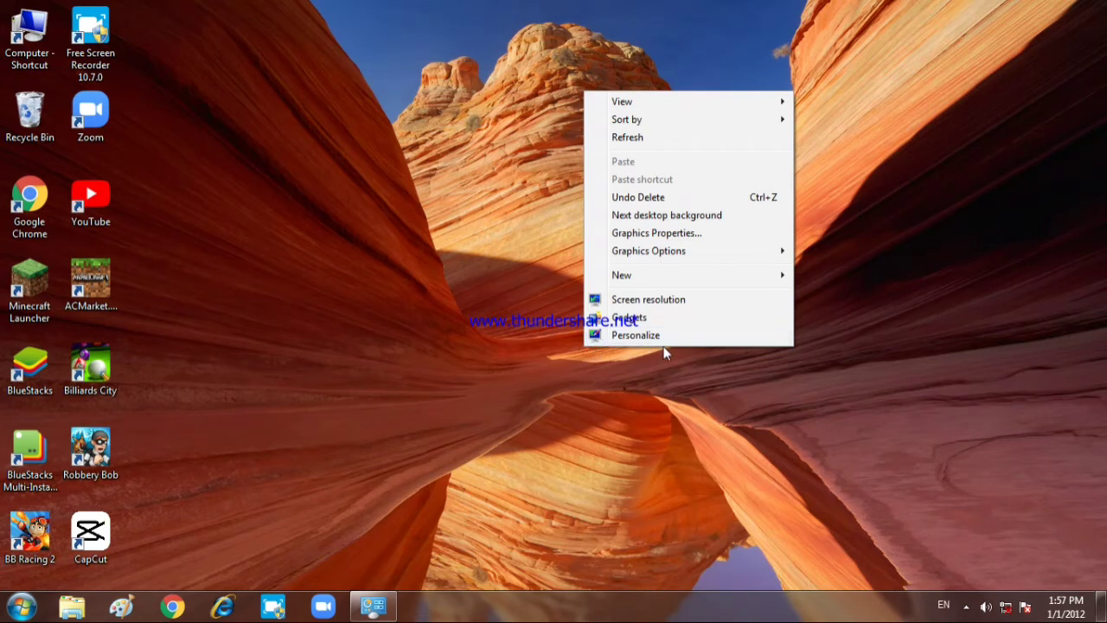
left_click(728, 344)
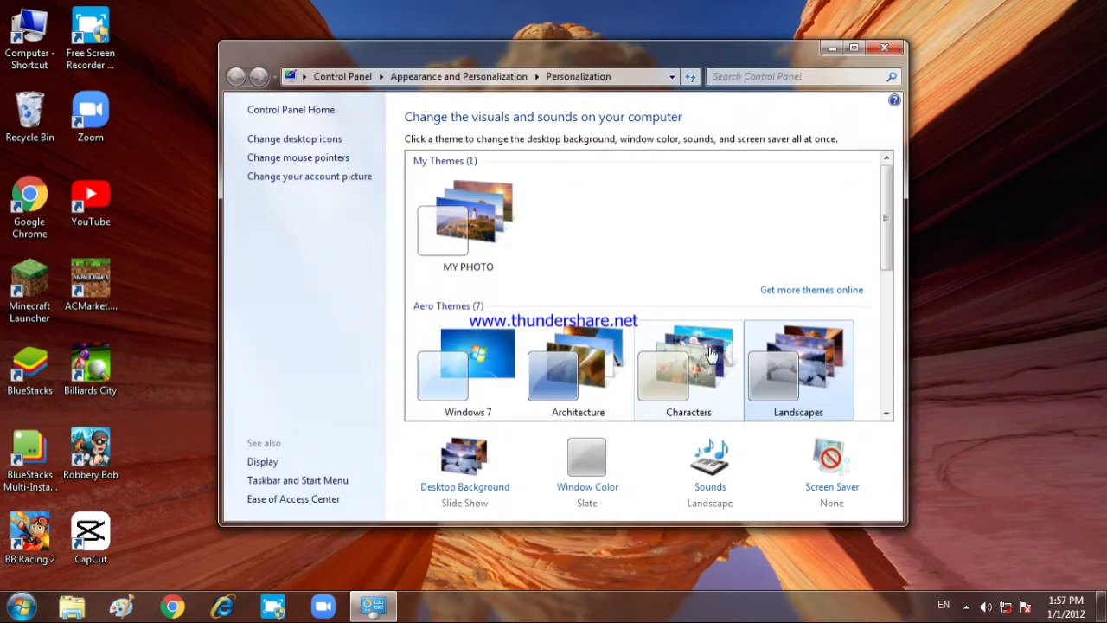
scroll(693, 372, "down", 1)
left_click(692, 372)
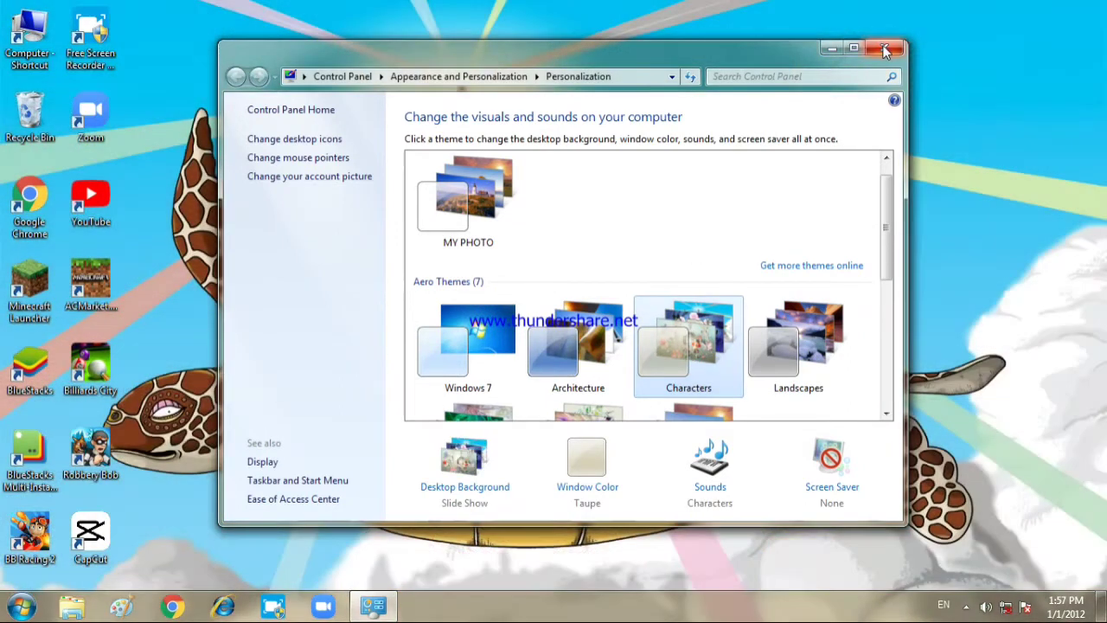
left_click(884, 51)
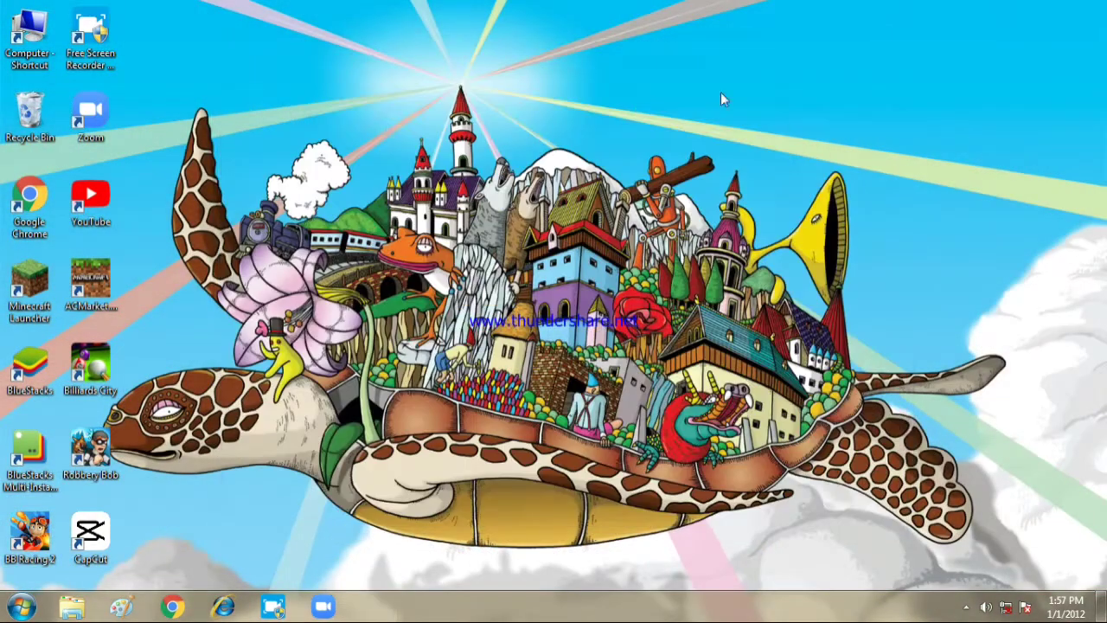
Step: Advance the Characters slide show through all its desktop backgrounds until the turtle image returns
right_click(387, 116)
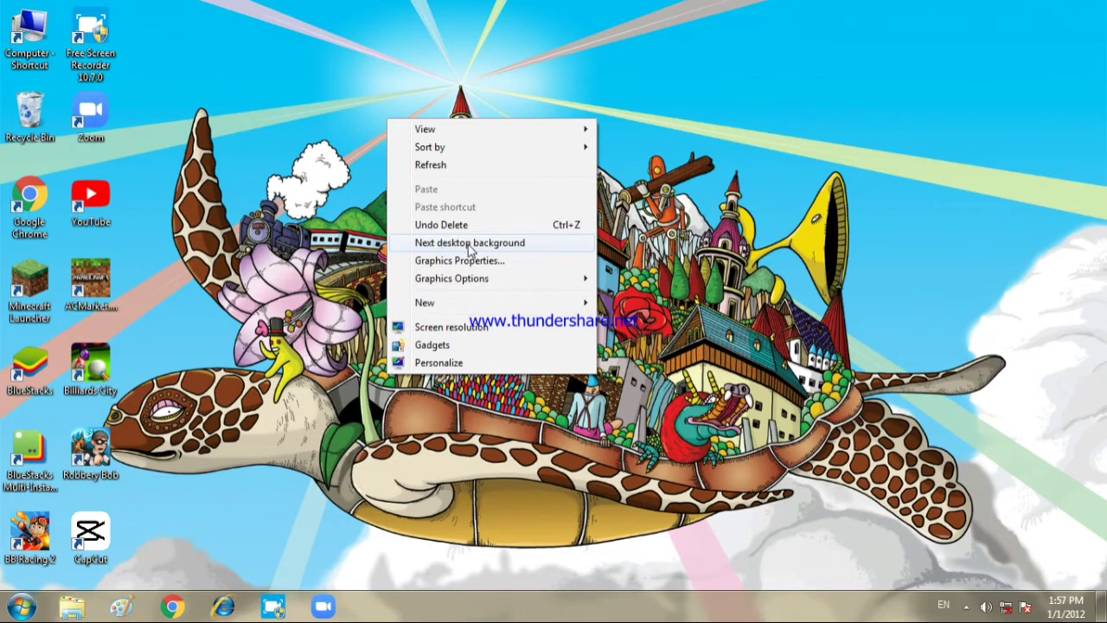
left_click(540, 245)
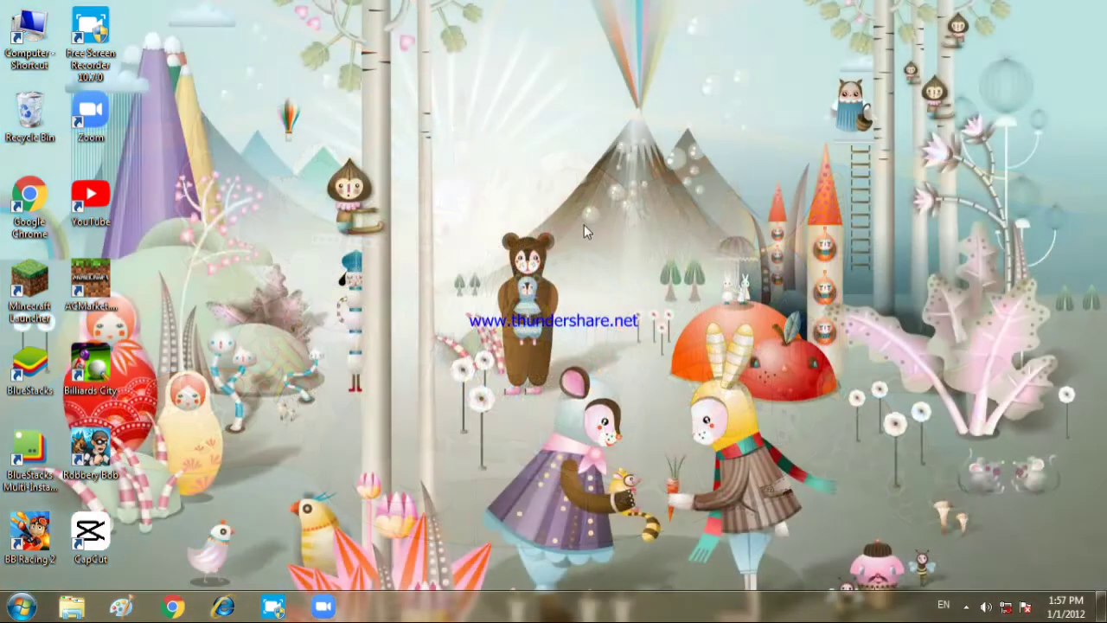
right_click(585, 224)
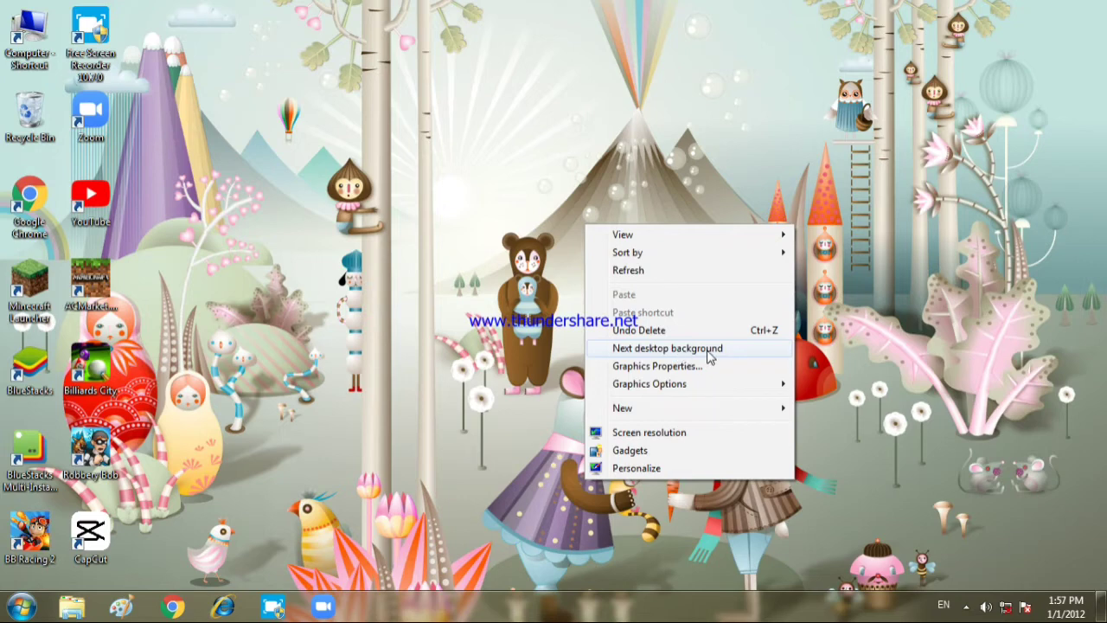
left_click(737, 349)
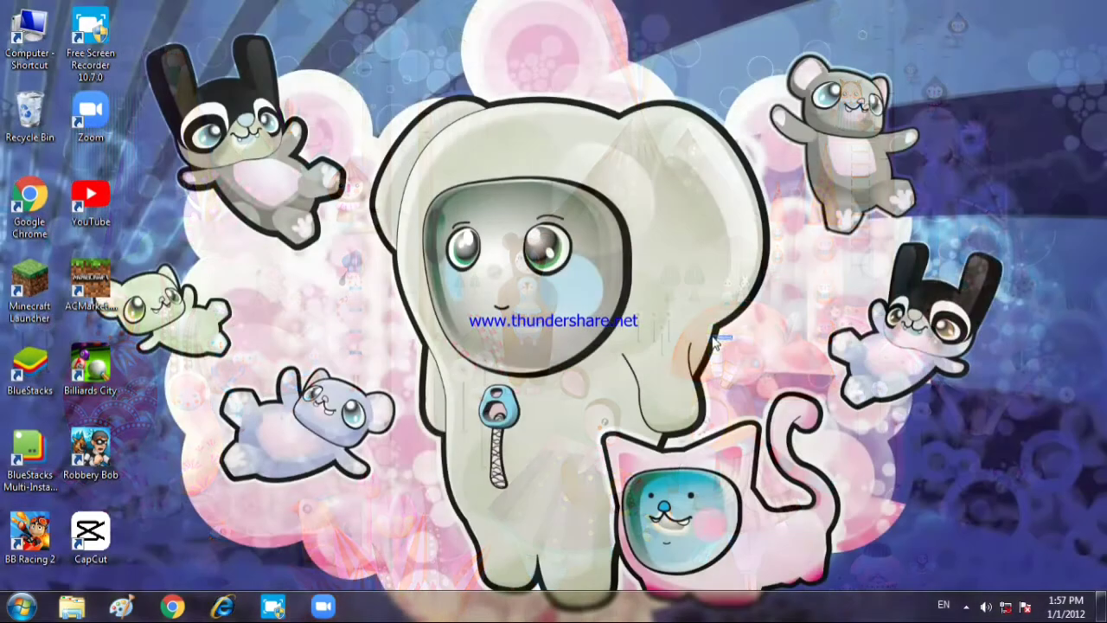
right_click(734, 85)
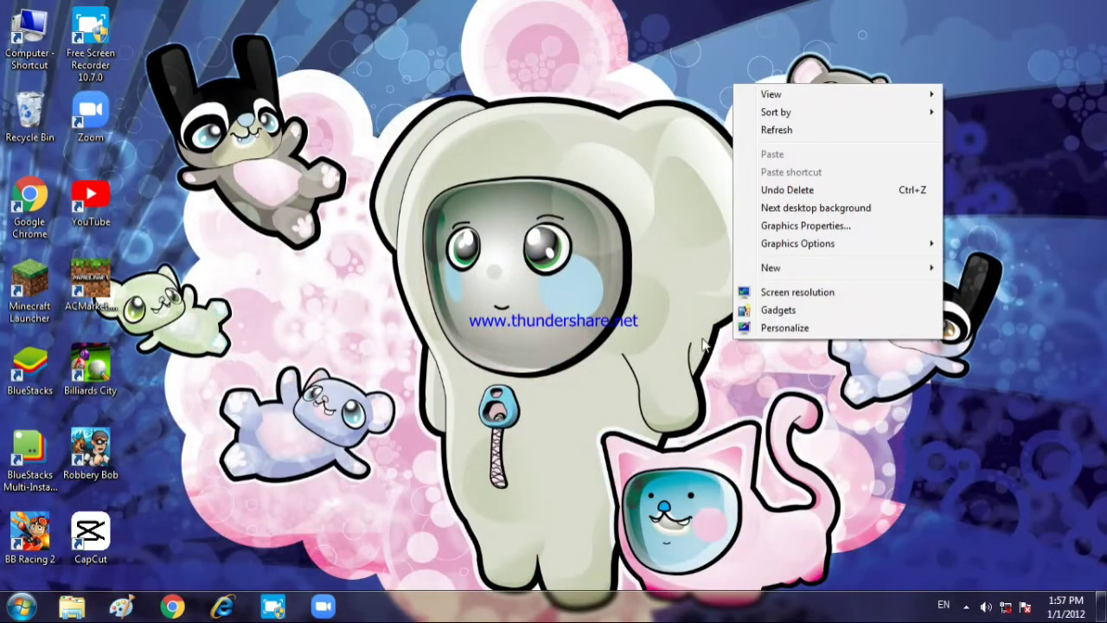
left_click(741, 210)
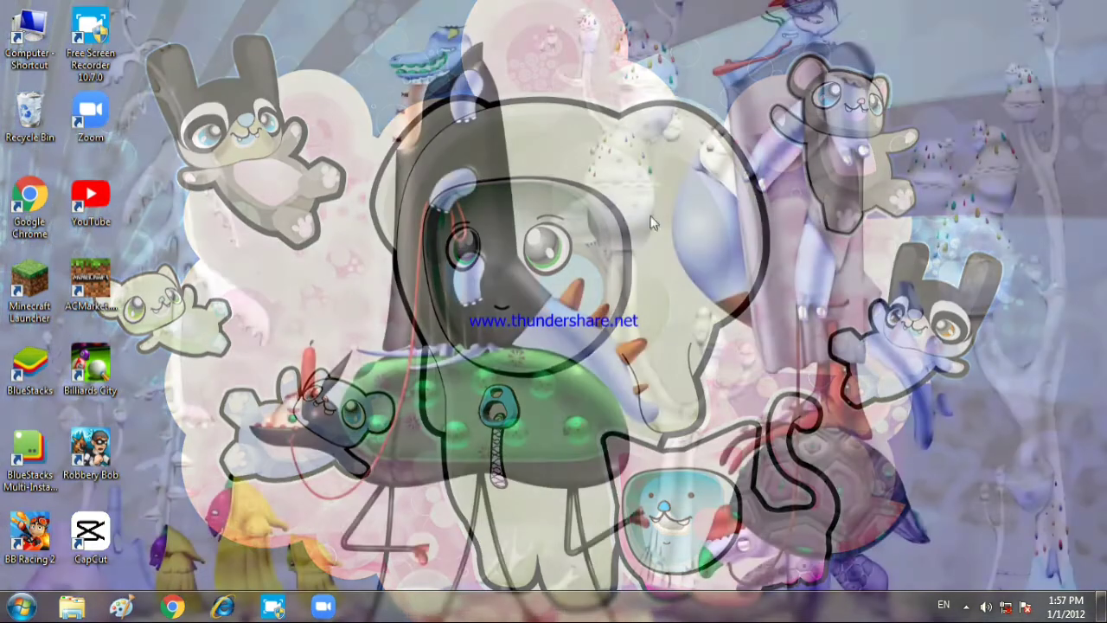
right_click(637, 213)
left_click(716, 334)
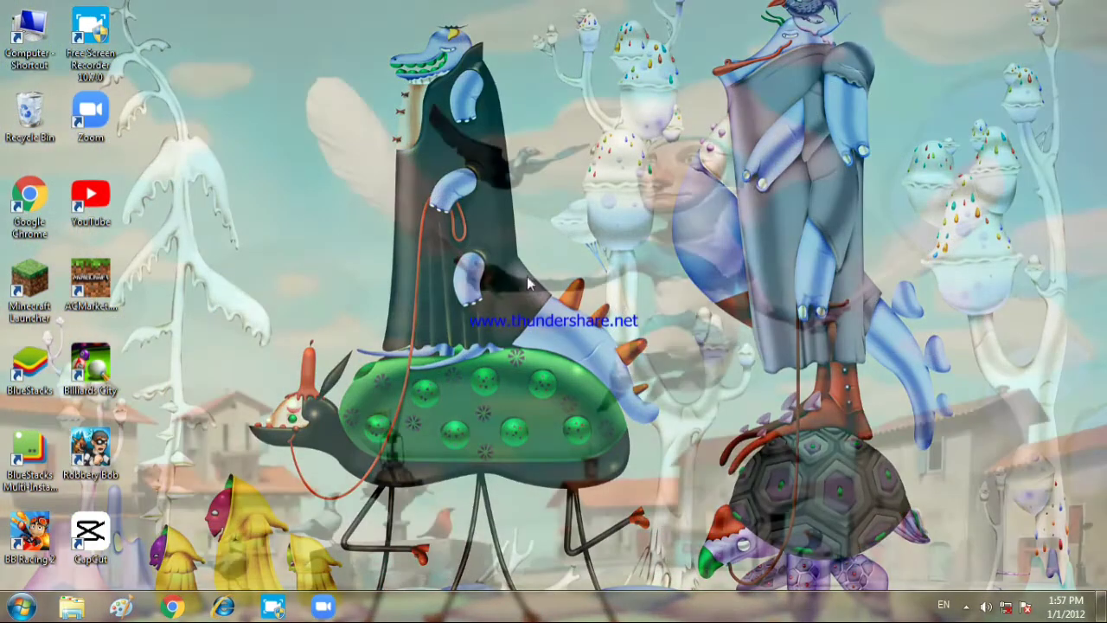
right_click(529, 282)
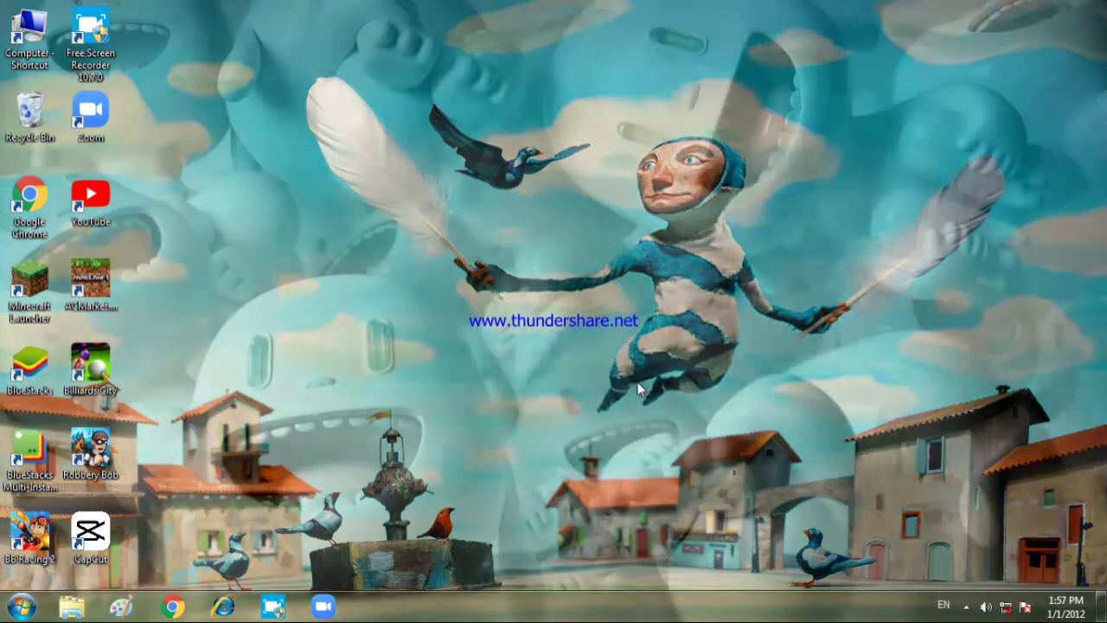
right_click(647, 381)
left_click(731, 250)
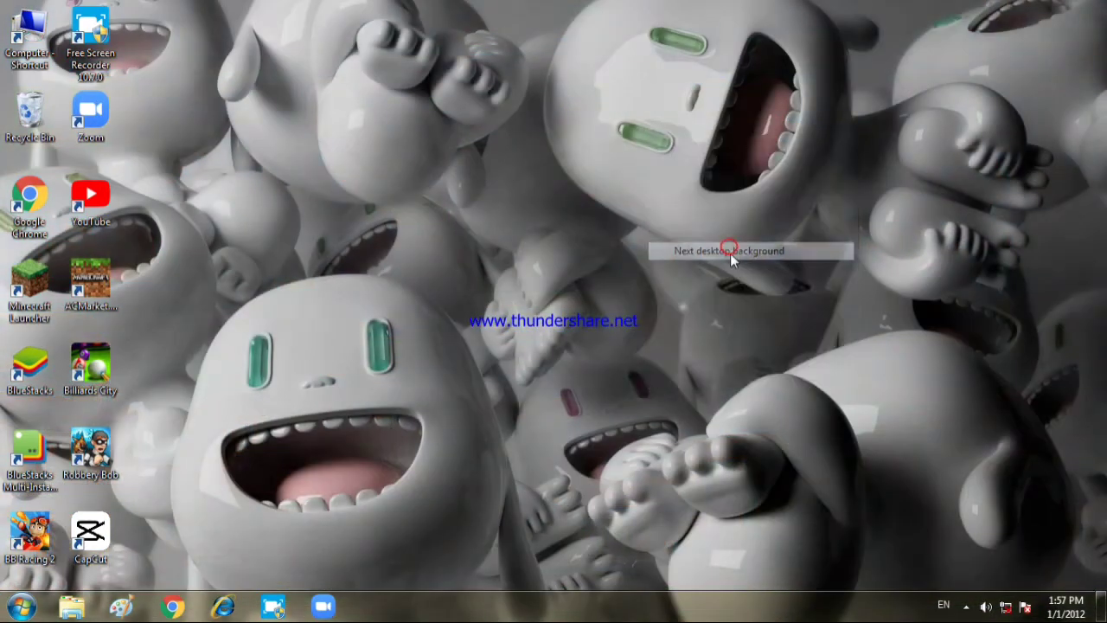
Step: Switch to the next desktop background repeatedly for a second full round, ending on the turtle image
right_click(732, 246)
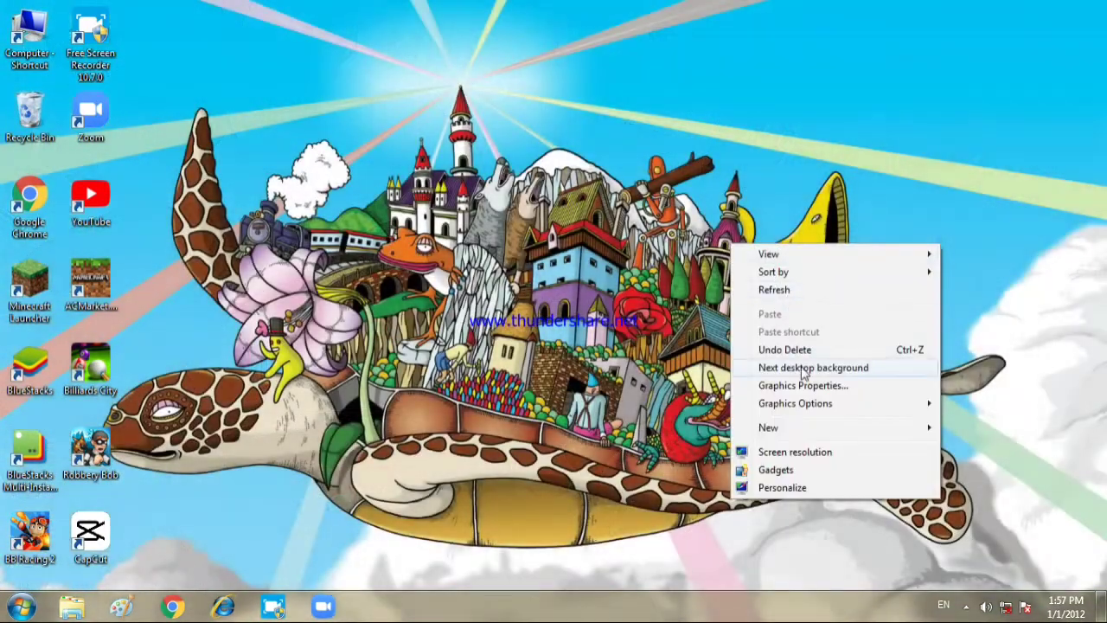
left_click(804, 371)
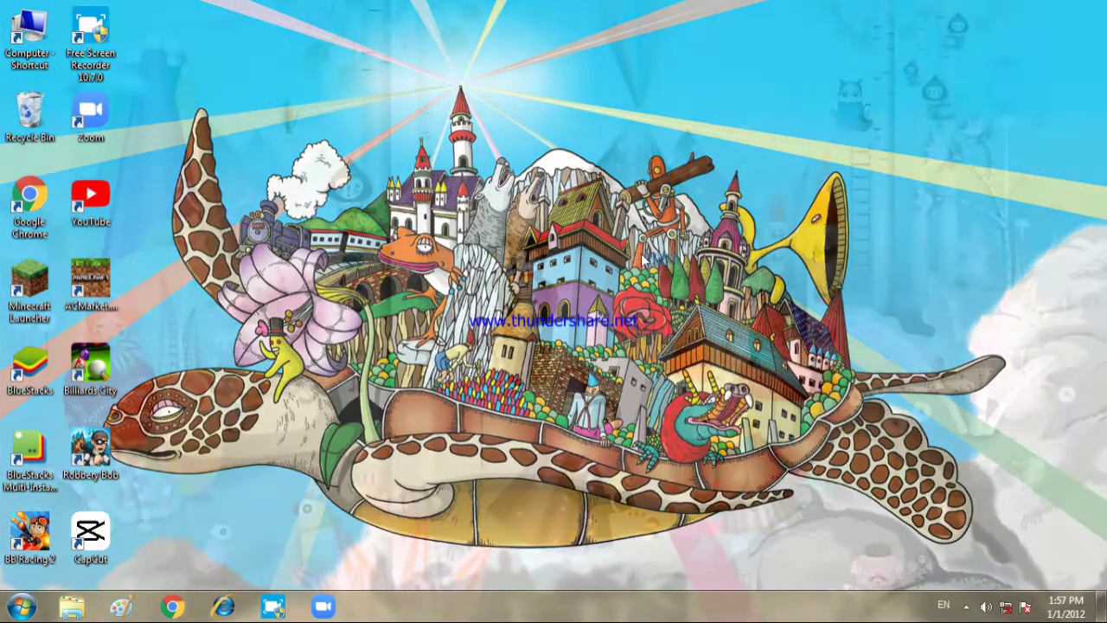
right_click(678, 267)
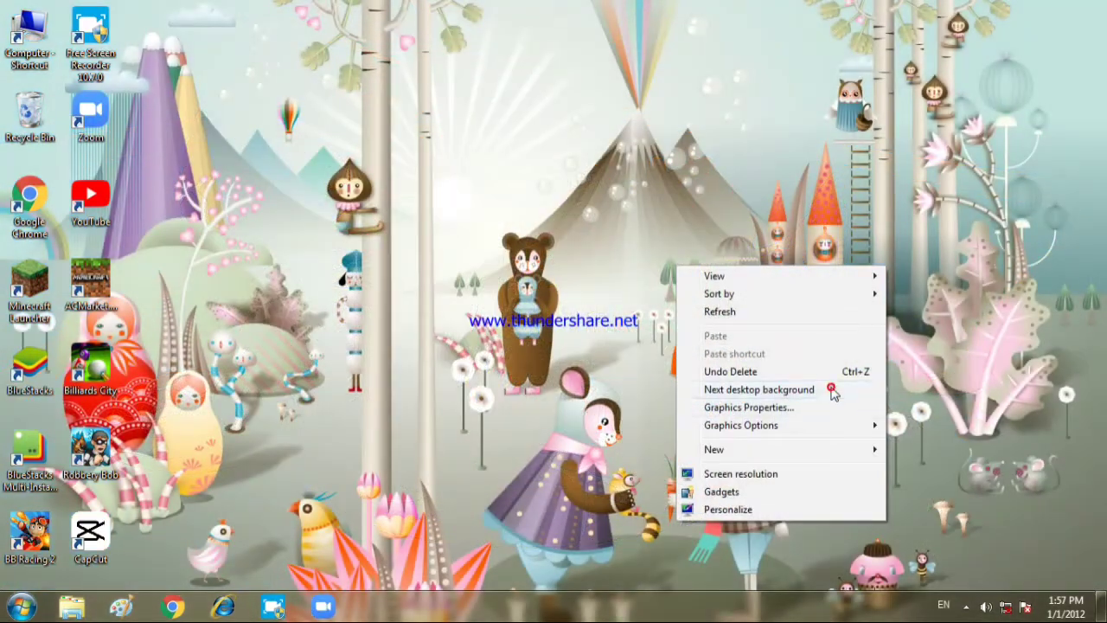
left_click(830, 390)
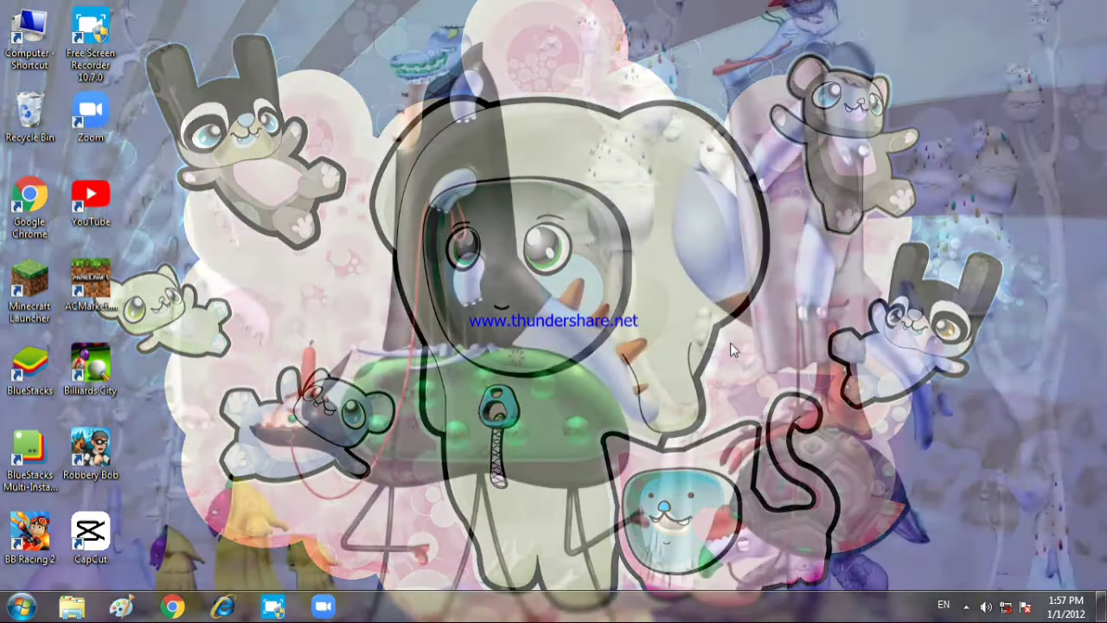
right_click(730, 339)
left_click(772, 214)
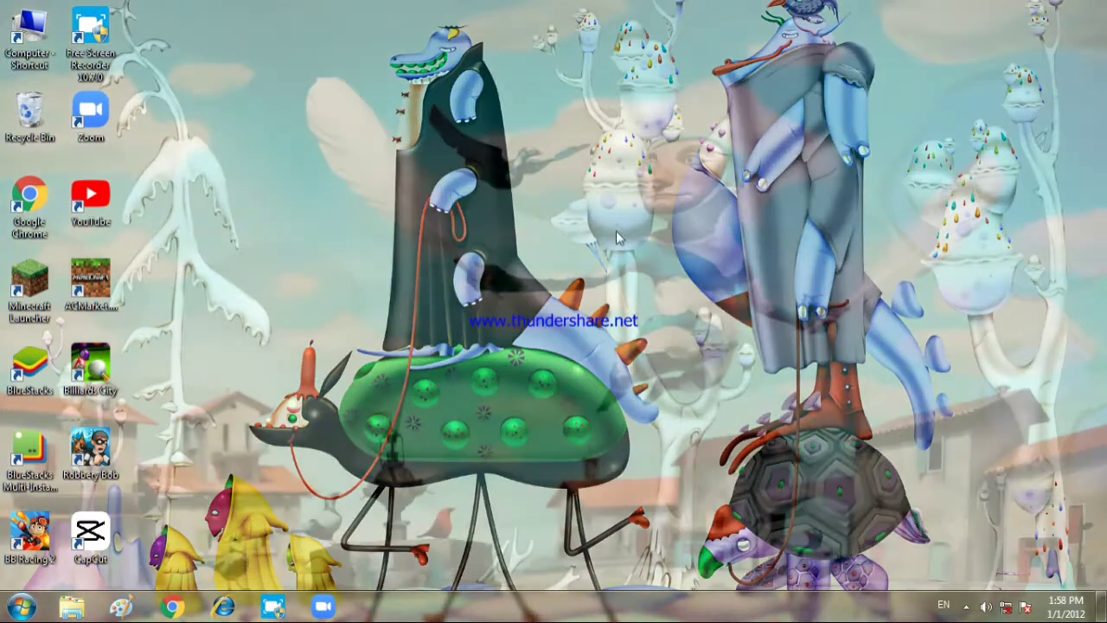
right_click(372, 236)
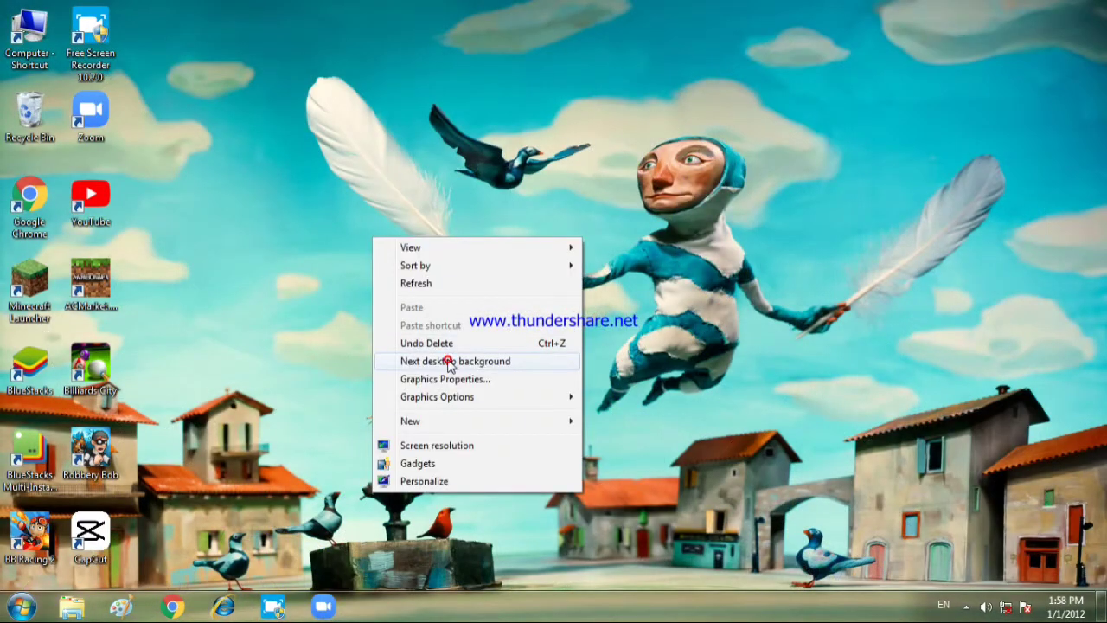
left_click(448, 363)
right_click(420, 262)
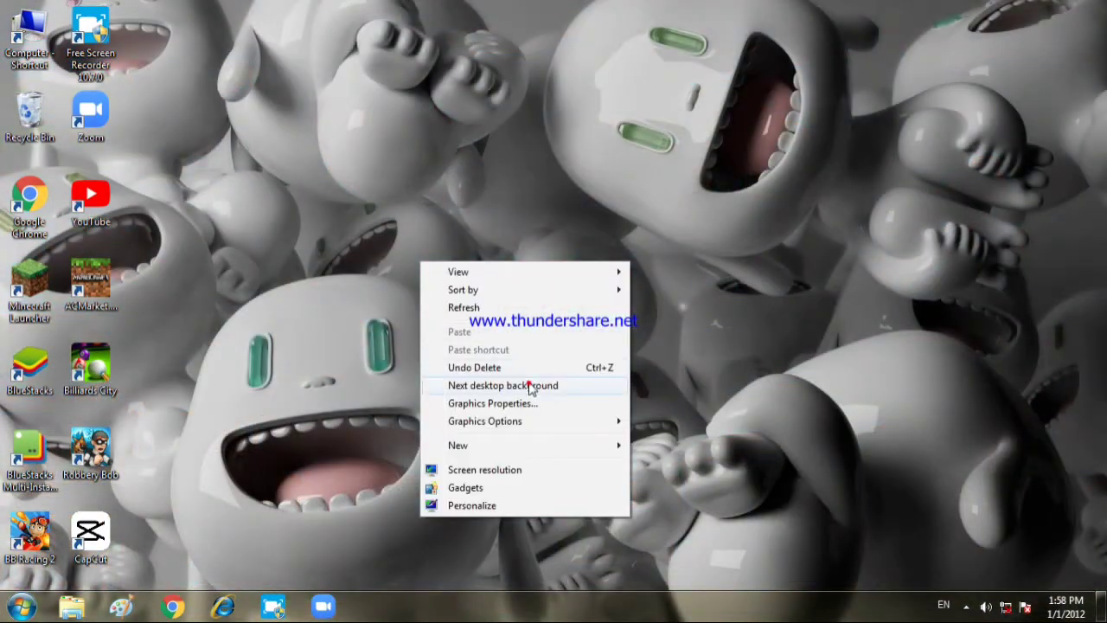
left_click(531, 387)
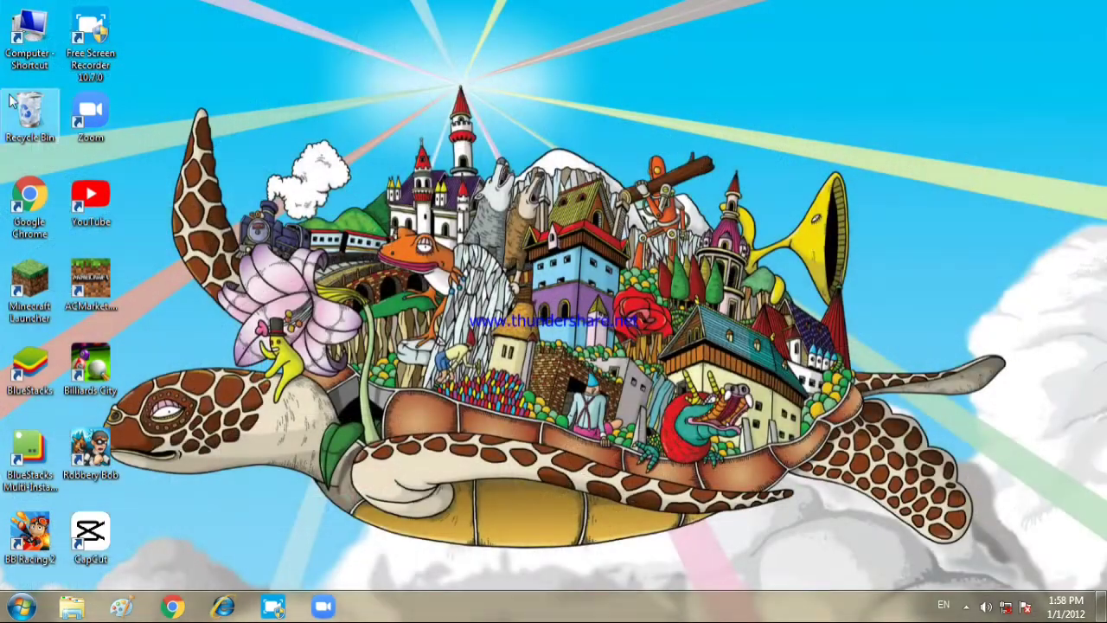
left_click_drag(154, 86, 1087, 605)
mouse_move(74, 186)
left_mouse_down()
mouse_move(278, 180)
mouse_move(28, 192)
mouse_move(75, 192)
left_mouse_up()
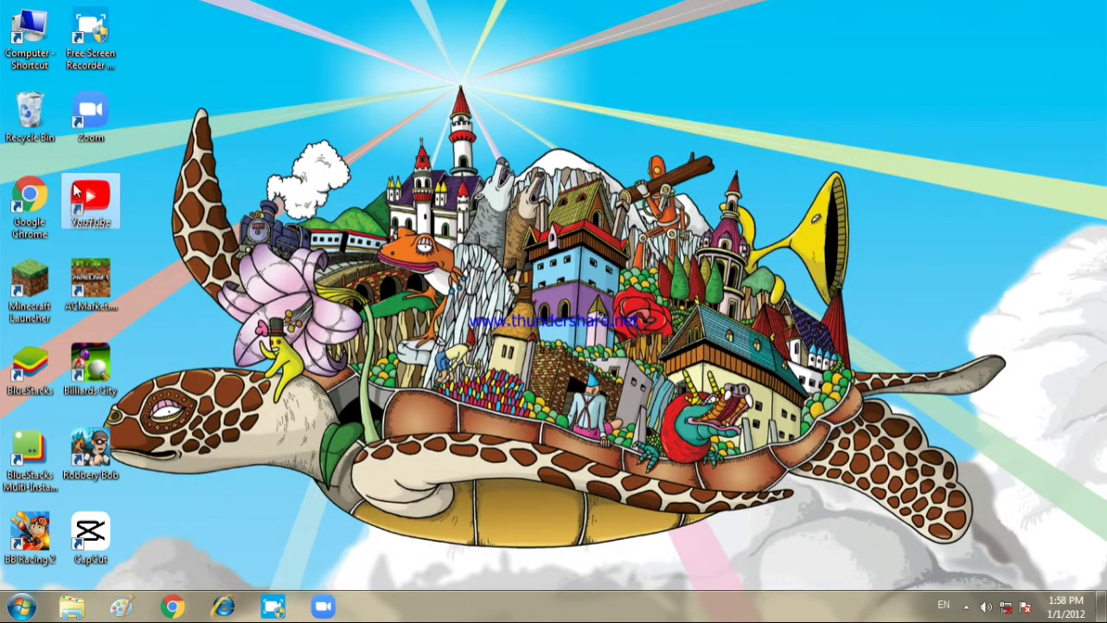
Step: Refresh the desktop twice
right_click(476, 110)
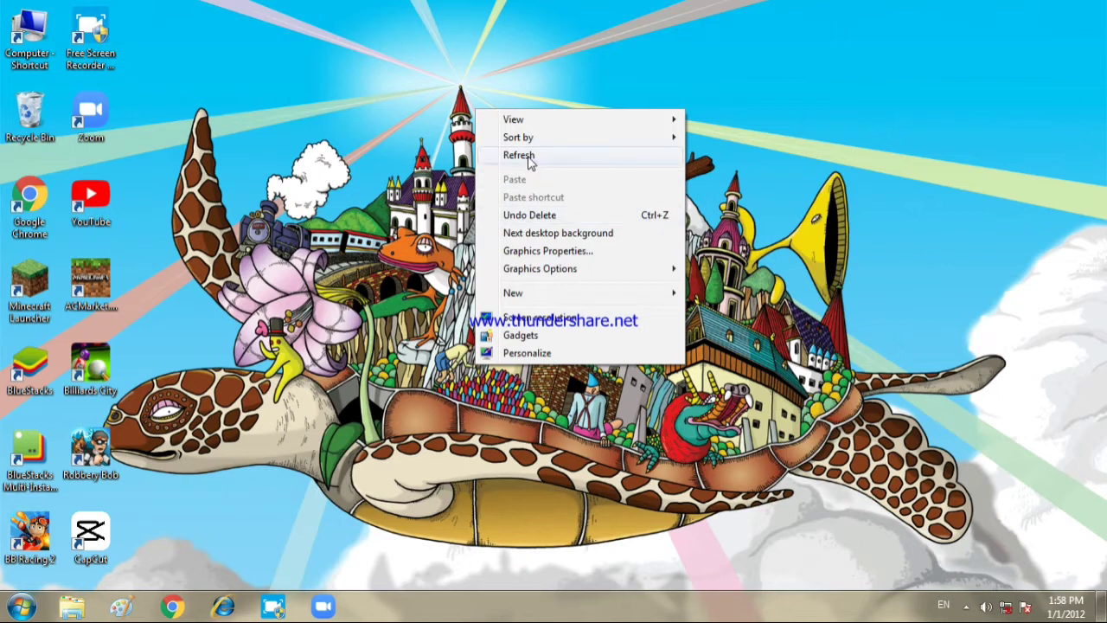
left_click(530, 159)
right_click(613, 141)
left_click(635, 186)
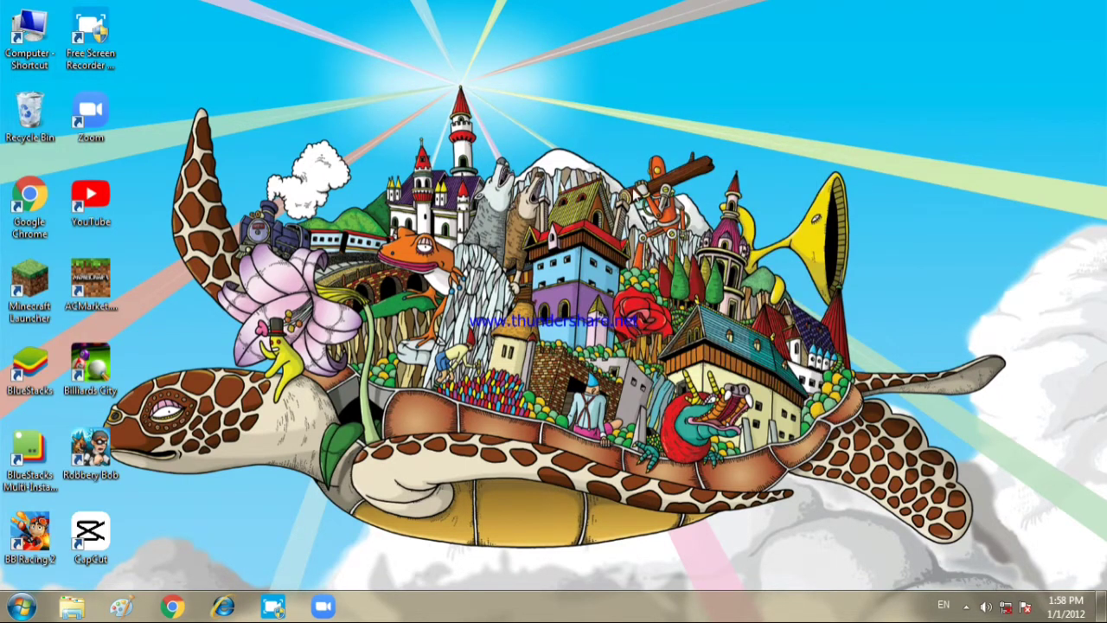
Step: Show the hidden icons of the notification area
left_click(985, 608)
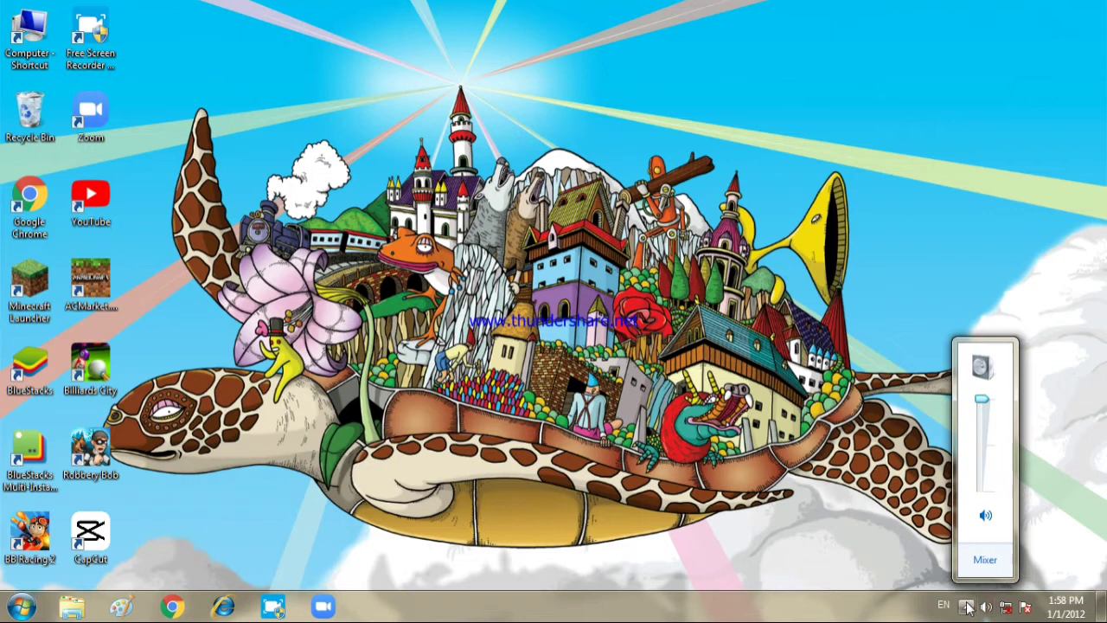
left_click(966, 606)
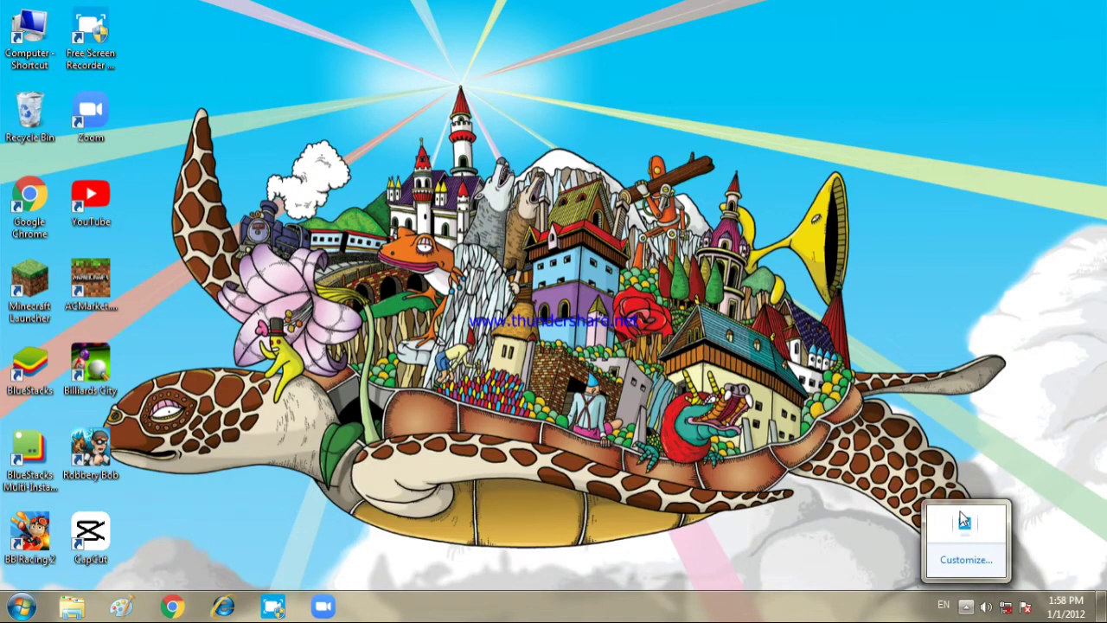